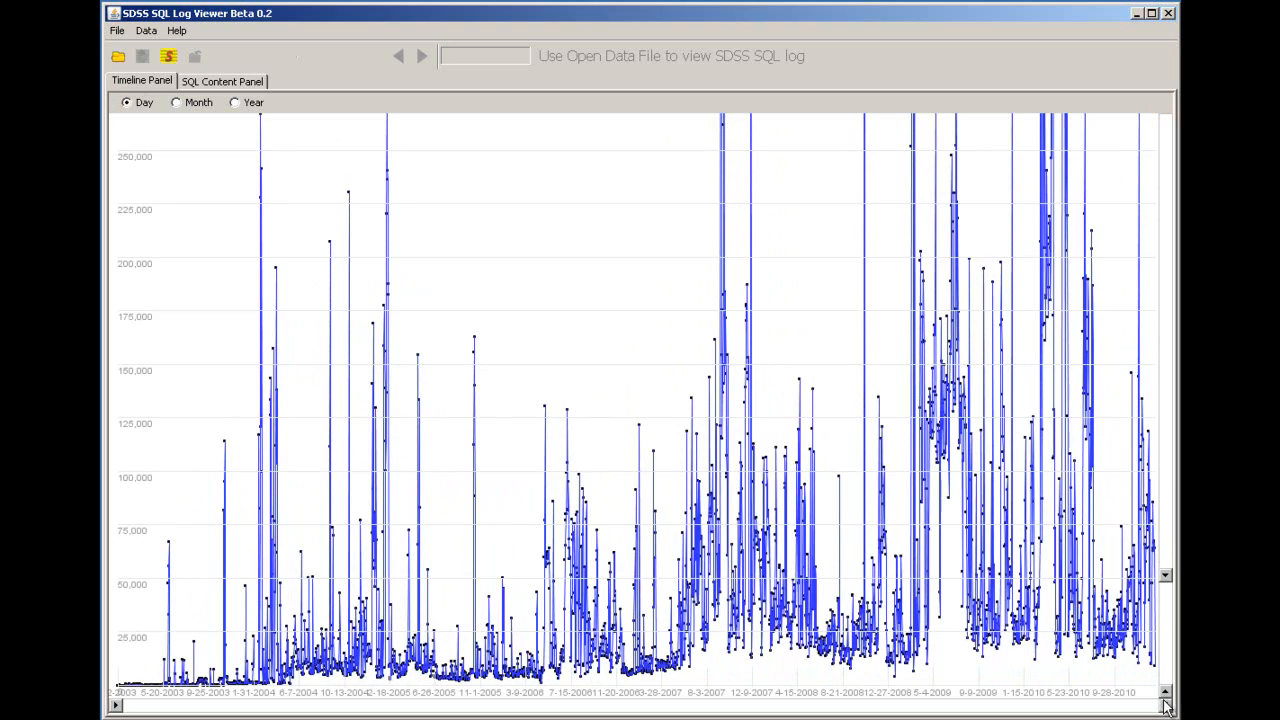
Step: Narrow the daily timeline to about late March through early July 2009 and shift its query-count range to roughly 85,000–310,000
left_click_drag(1166, 706, 478, 716)
left_click_drag(113, 708, 692, 710)
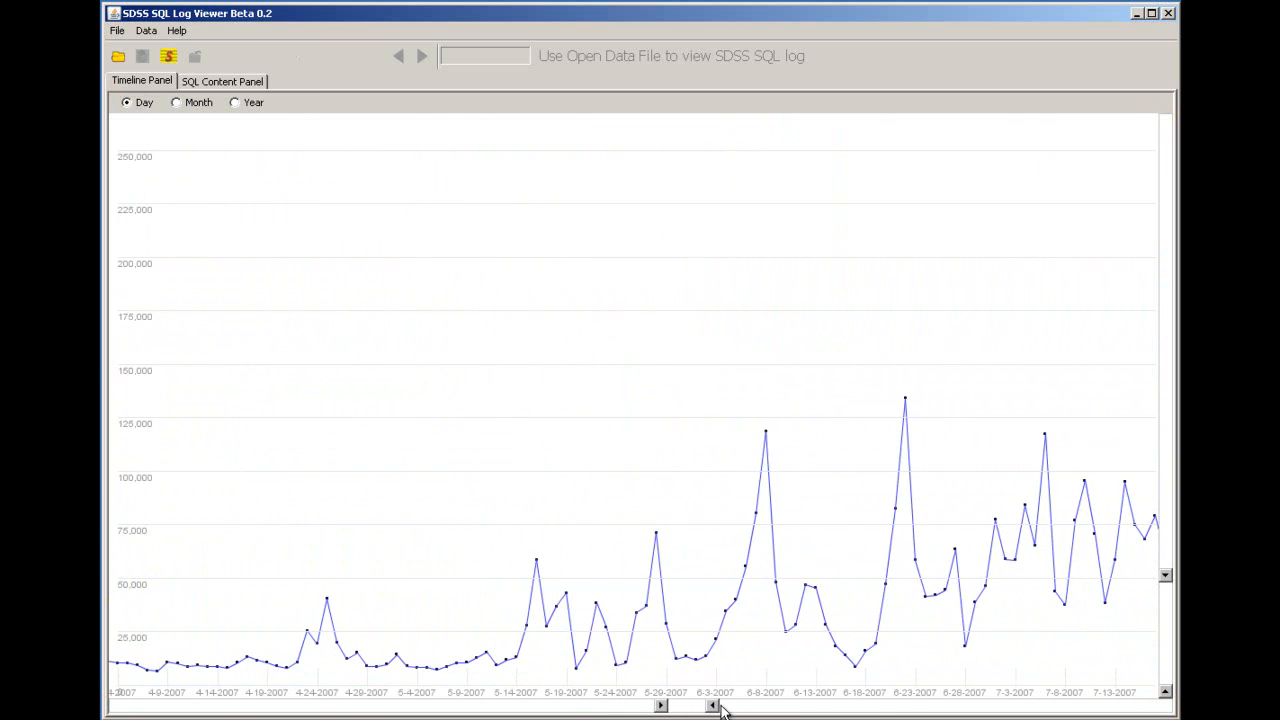
mouse_move(1170, 655)
left_mouse_down()
mouse_move(1168, 625)
mouse_move(1161, 657)
left_mouse_up()
left_click_drag(690, 708, 940, 709)
mouse_move(1161, 645)
left_mouse_down()
mouse_move(1166, 600)
mouse_move(1160, 621)
left_mouse_up()
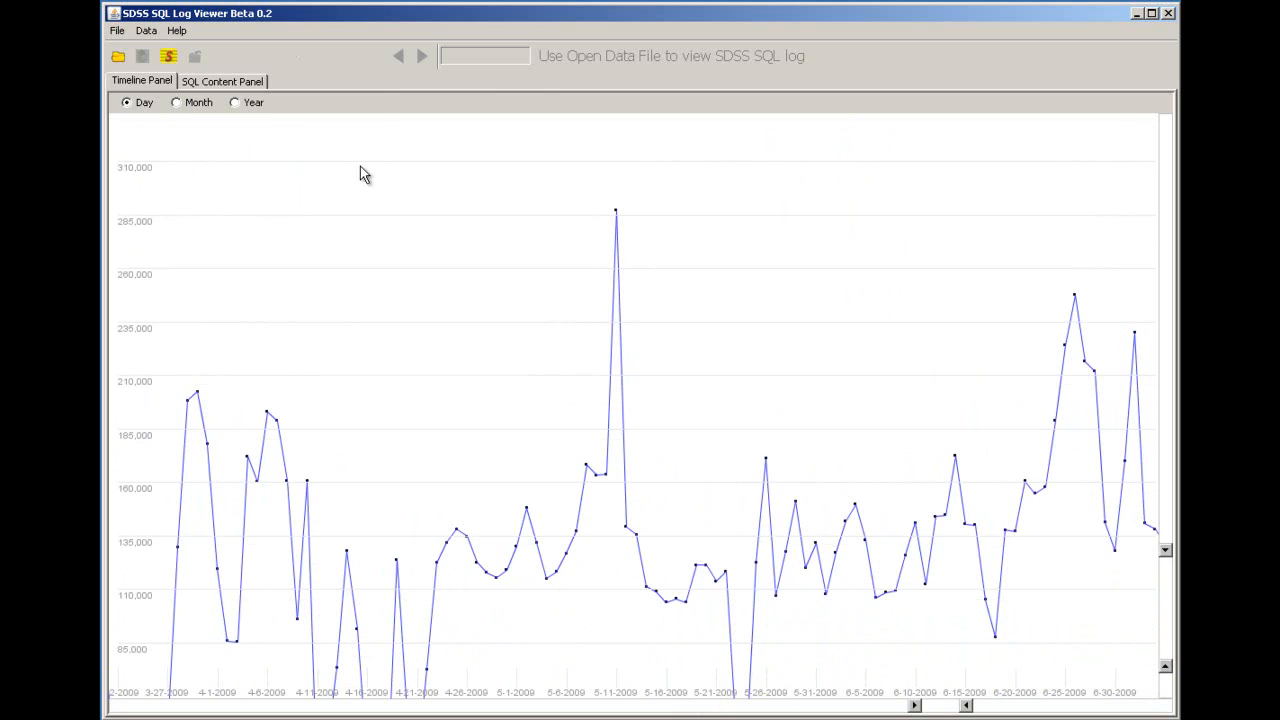
Step: Open the log data file 2006_5-4.csv from the case study folder
left_click(118, 56)
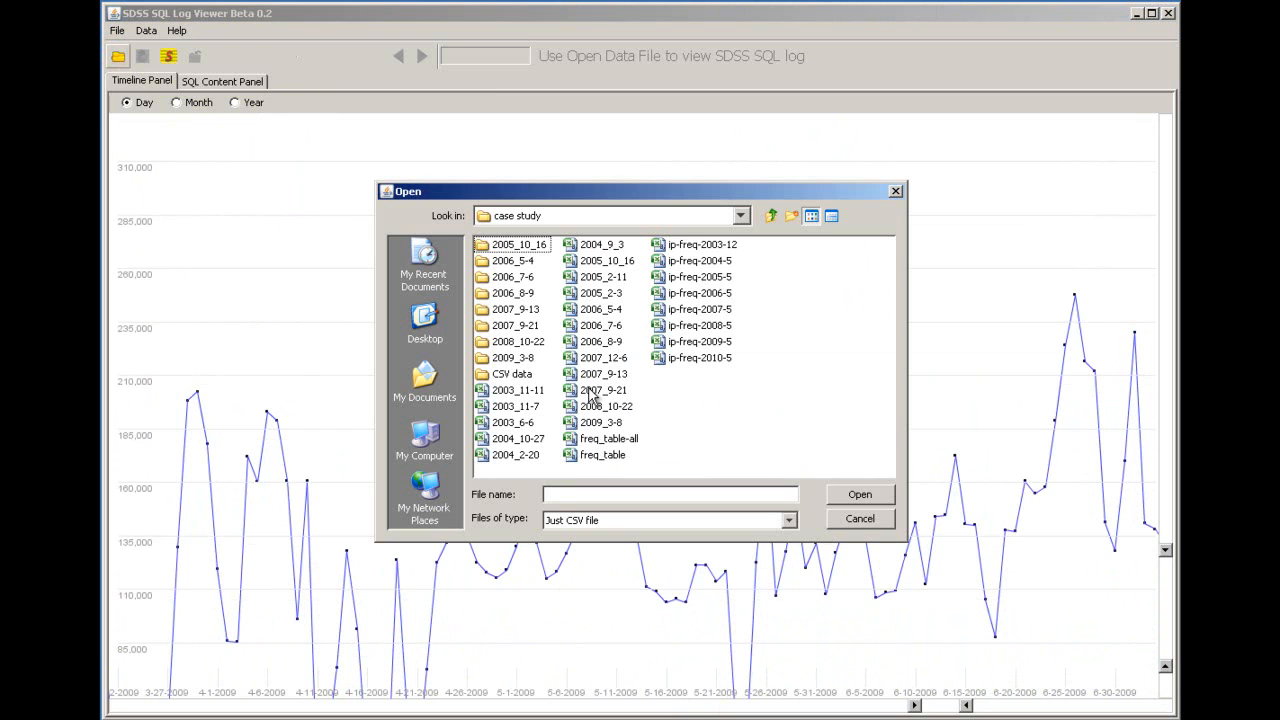
left_click(600, 313)
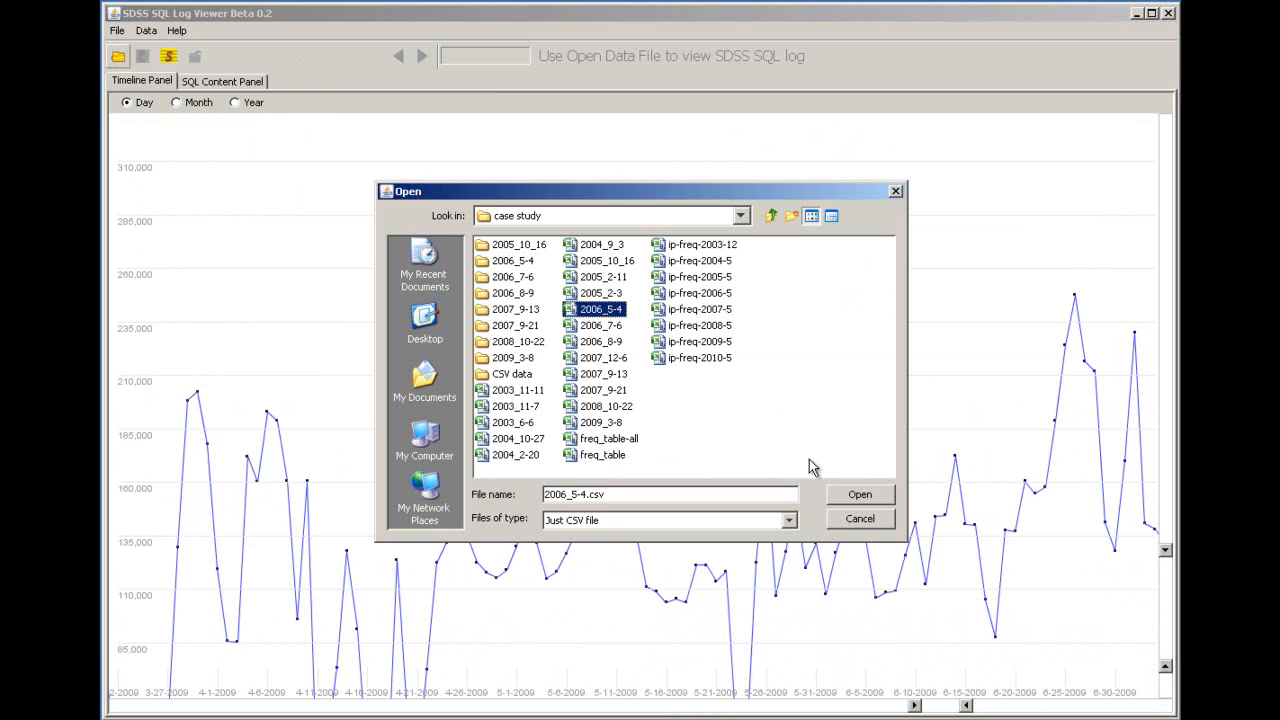
left_click(858, 496)
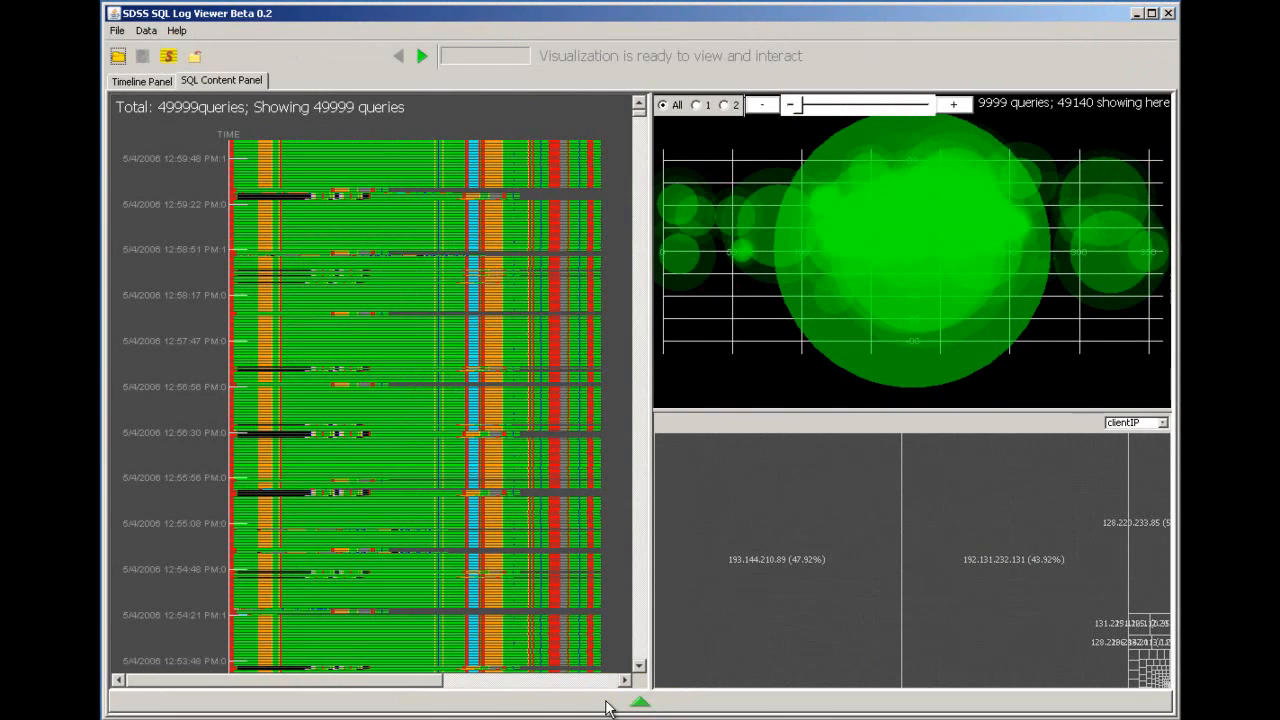
Step: Display the dynamic query controls and hide them again
left_click(606, 702)
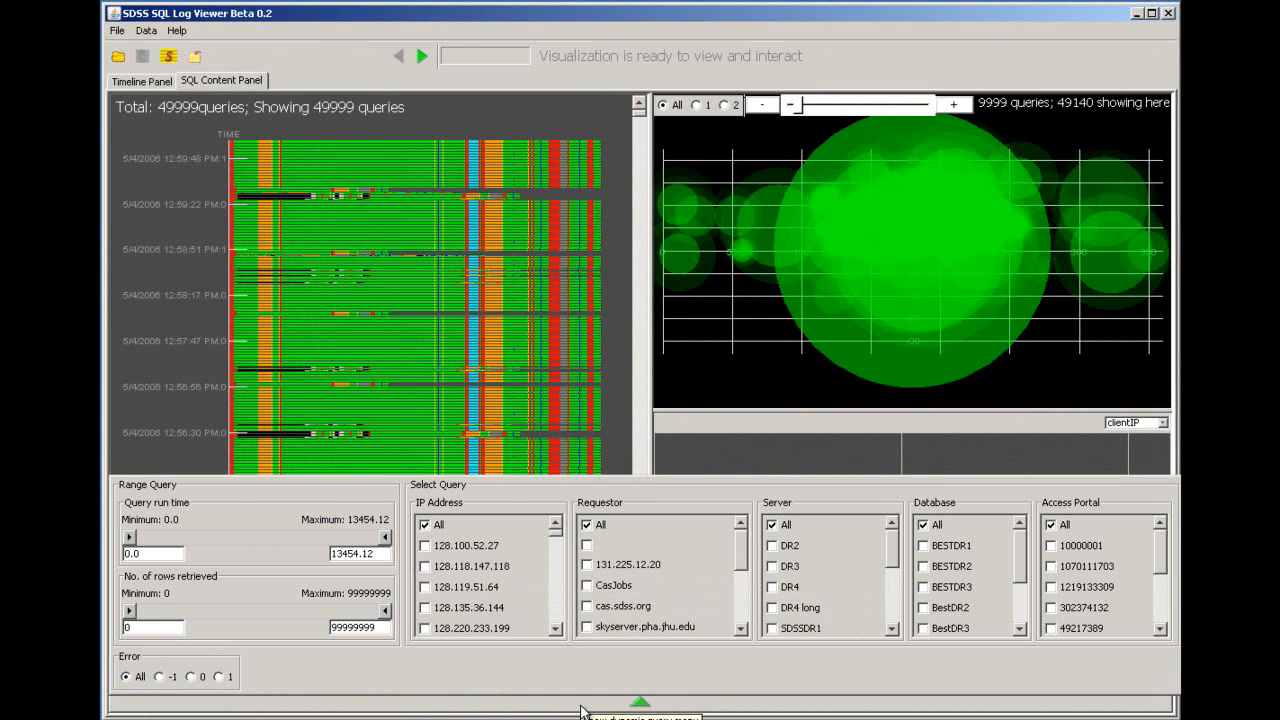
left_click(582, 710)
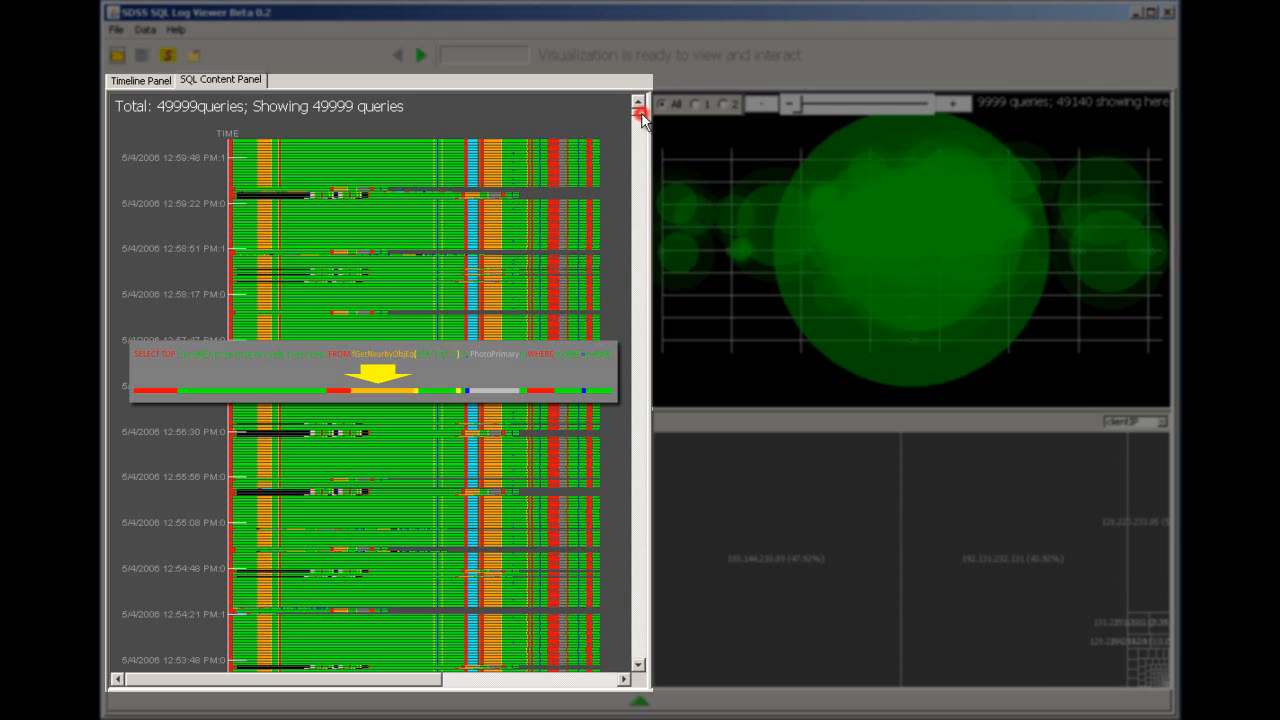
Step: Examine the token colour legend and the details of individual queries in the SQL content view
left_click_drag(642, 120, 596, 77)
mouse_move(509, 108)
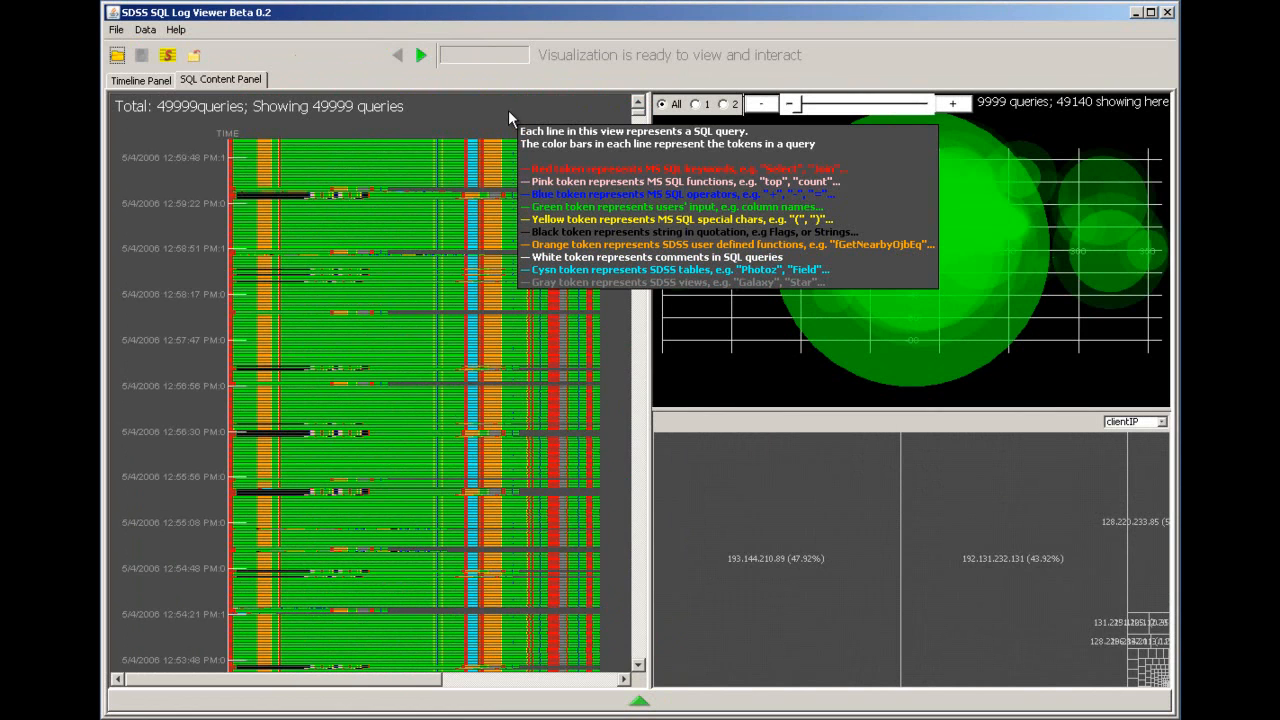
mouse_move(420, 172)
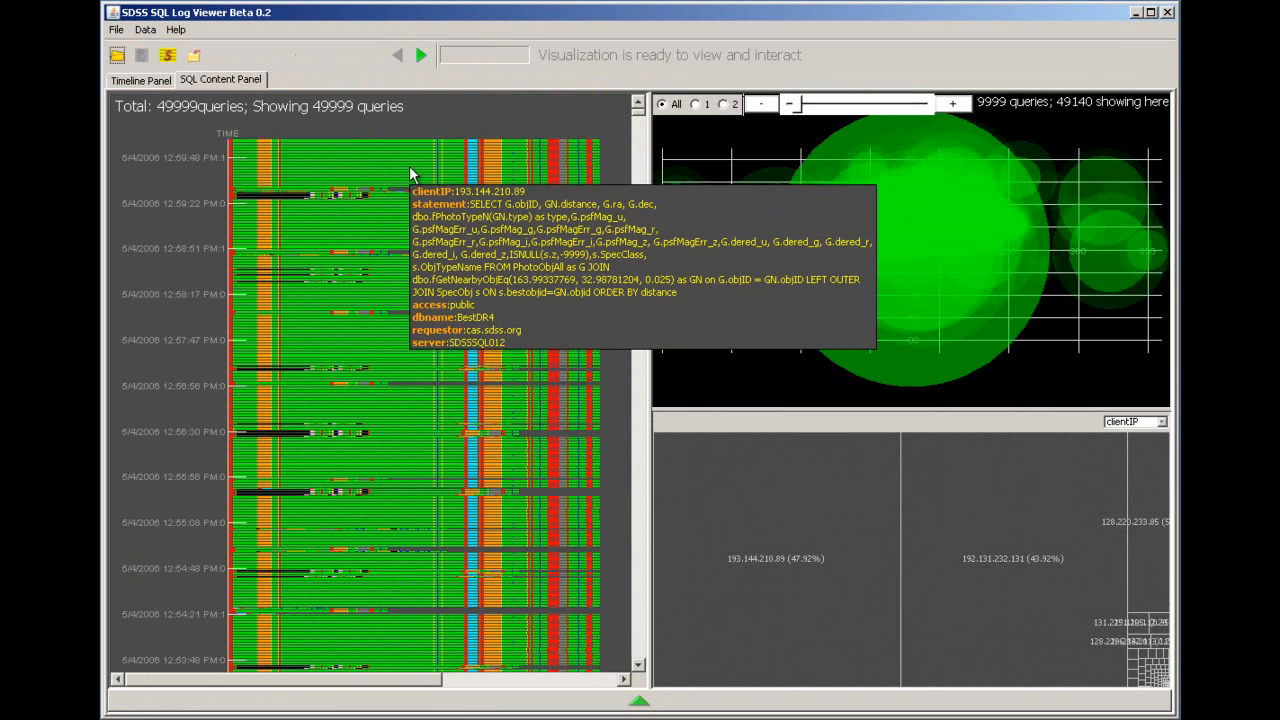
mouse_move(268, 202)
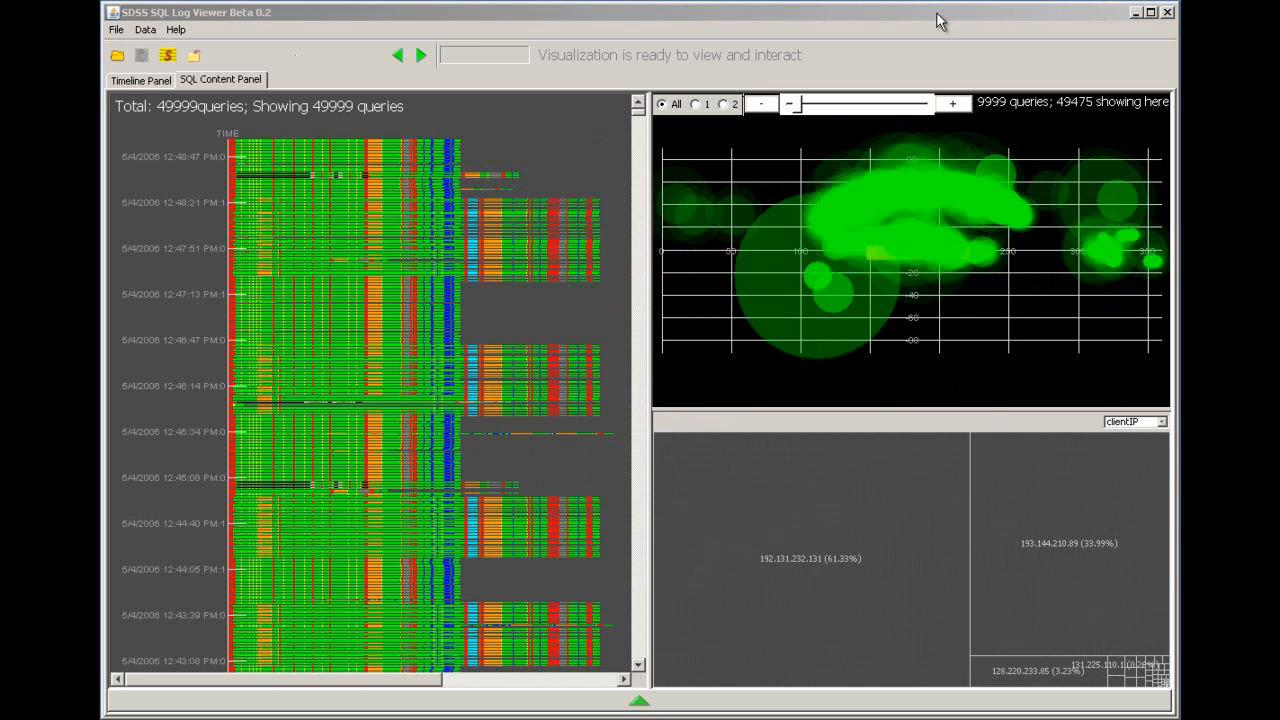
Step: Restrict the sky map to query type 1 and lower the opacity of its plotted areas to the minimum
left_click(940, 20)
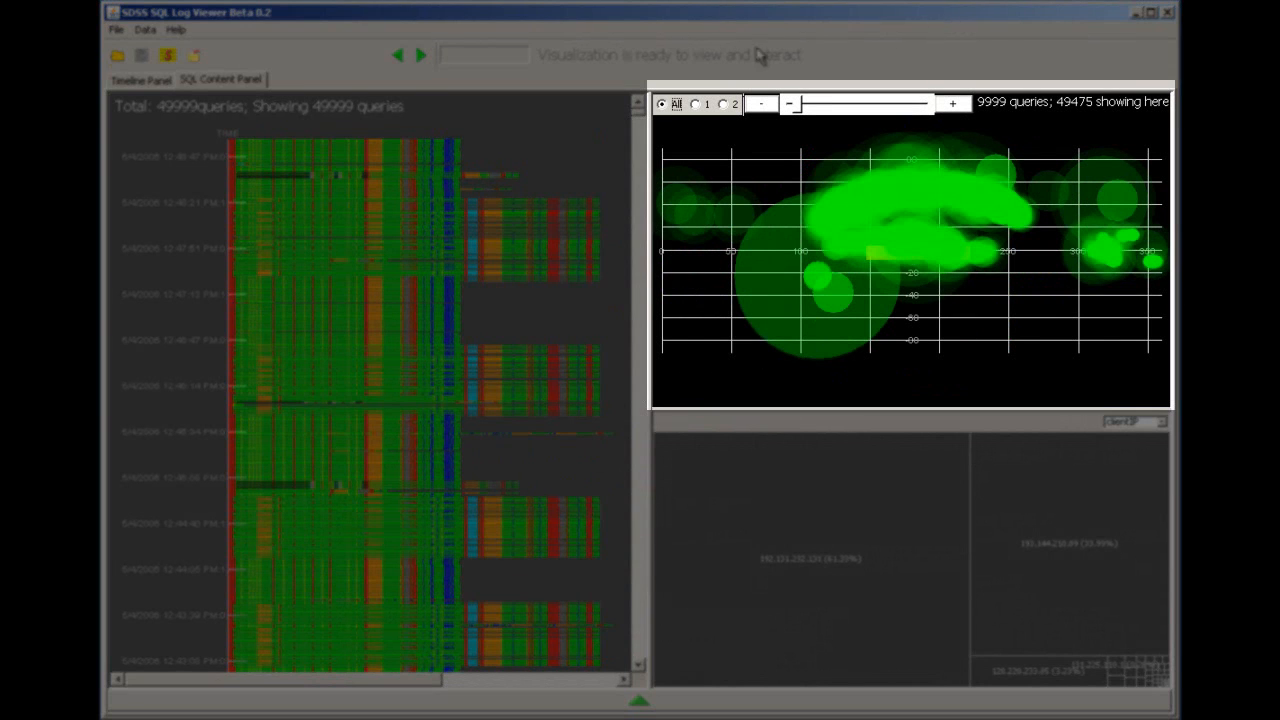
left_click(723, 105)
left_click(797, 104)
left_click_drag(799, 110, 790, 112)
left_click(765, 106)
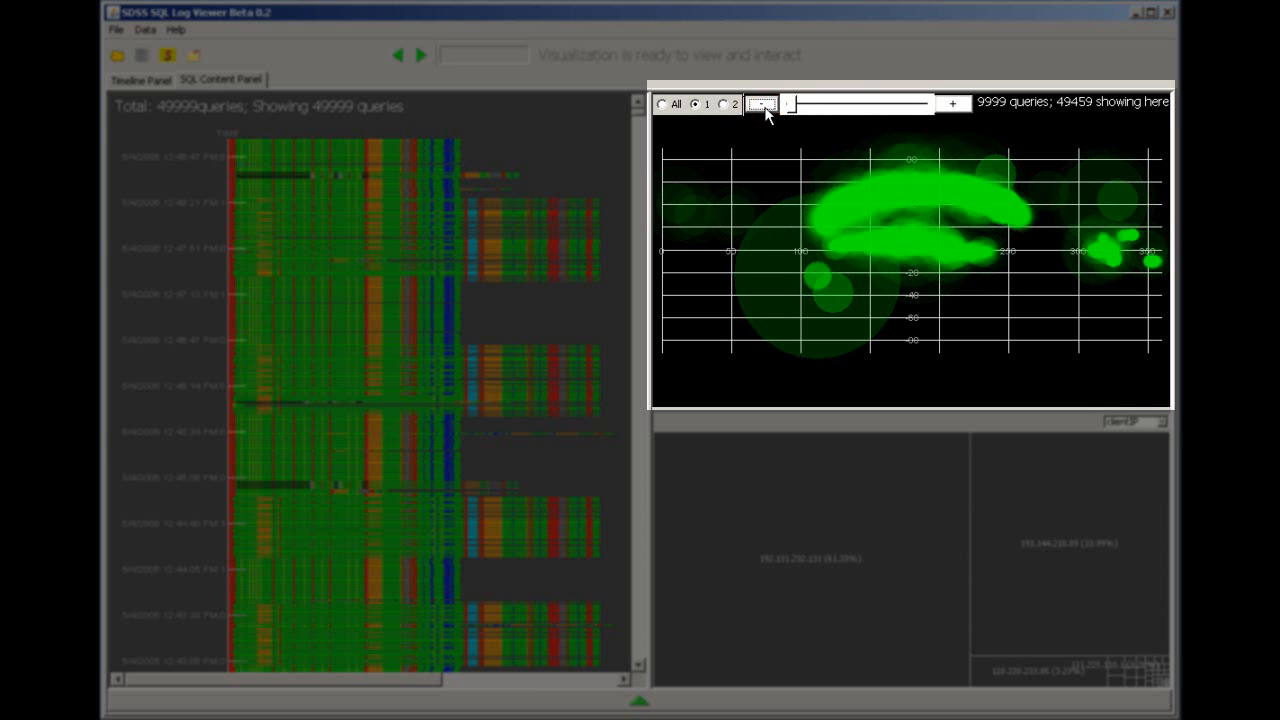
left_click(760, 106)
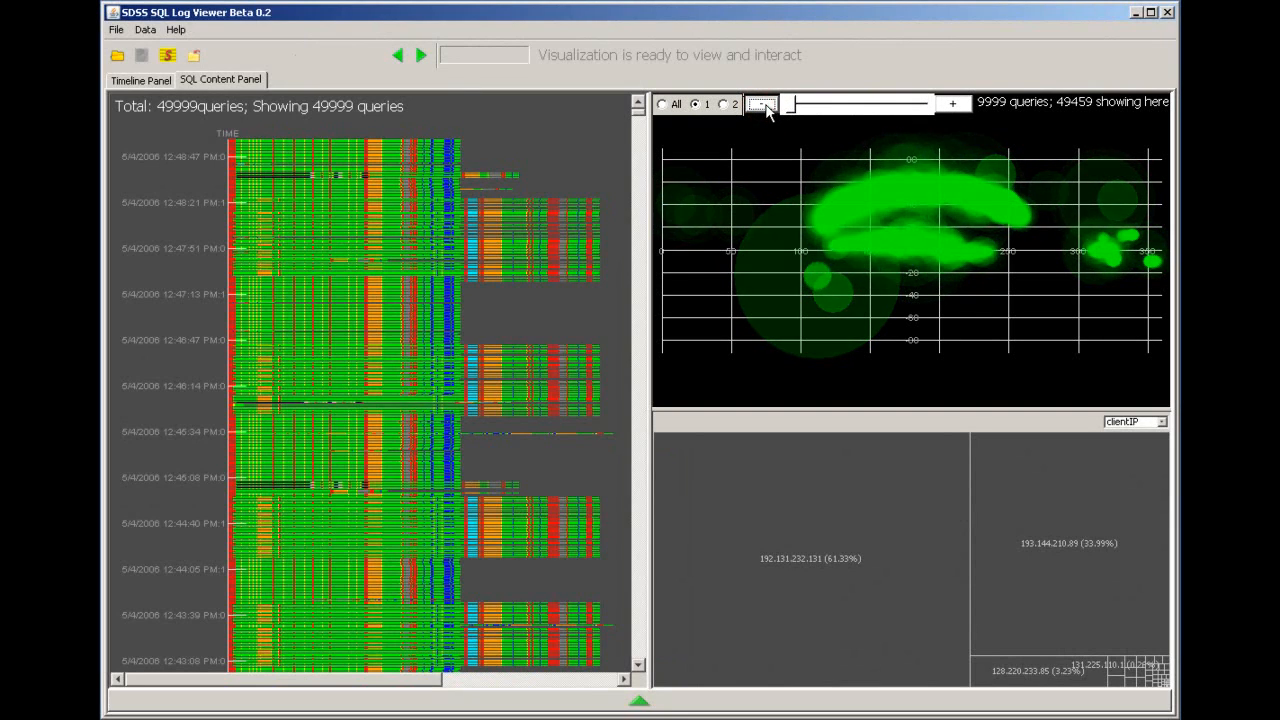
Step: Inspect the query details of individual plotted areas in the sky map and magnify its central region
left_click(829, 215)
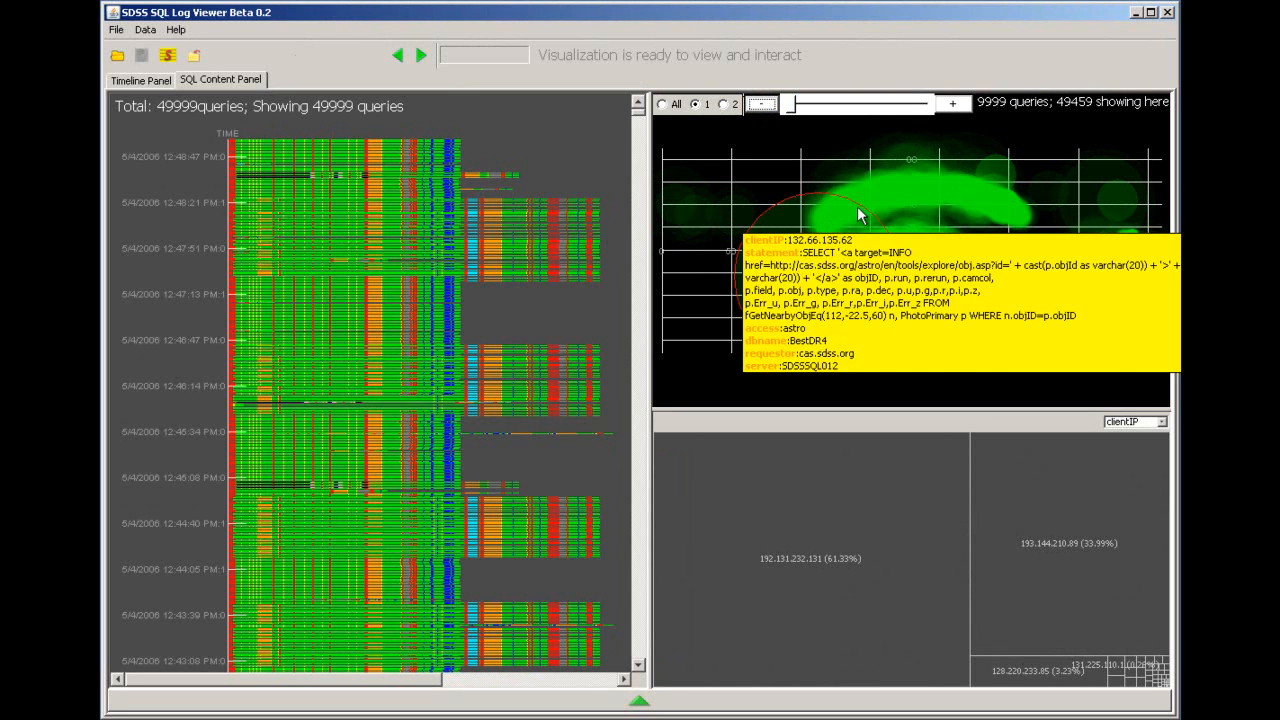
left_click(852, 200)
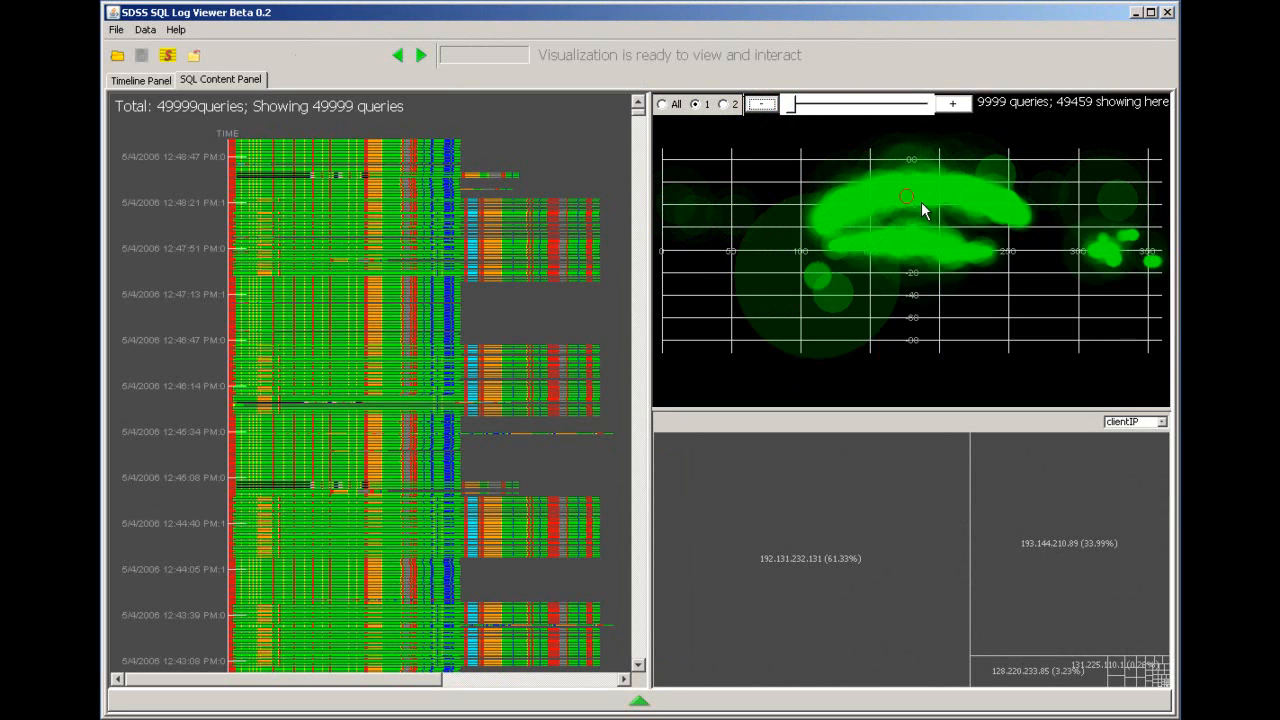
left_click(921, 203)
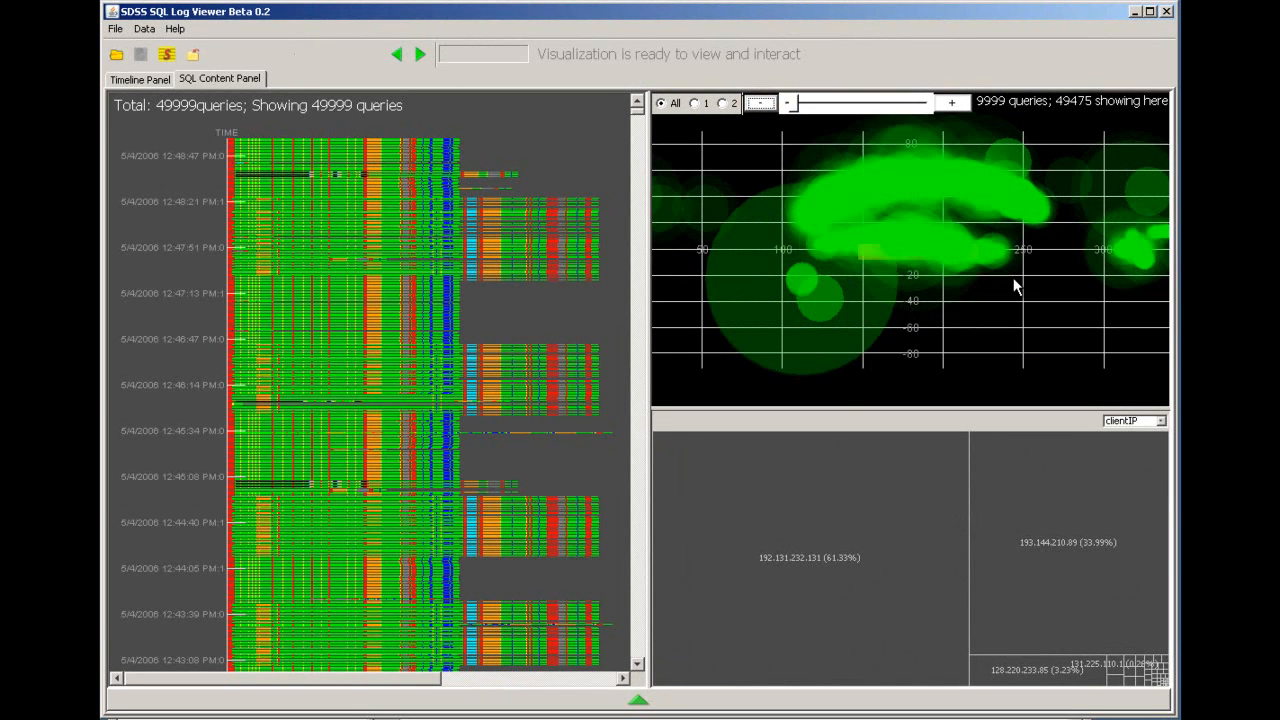
scroll(1014, 287, "up", 1)
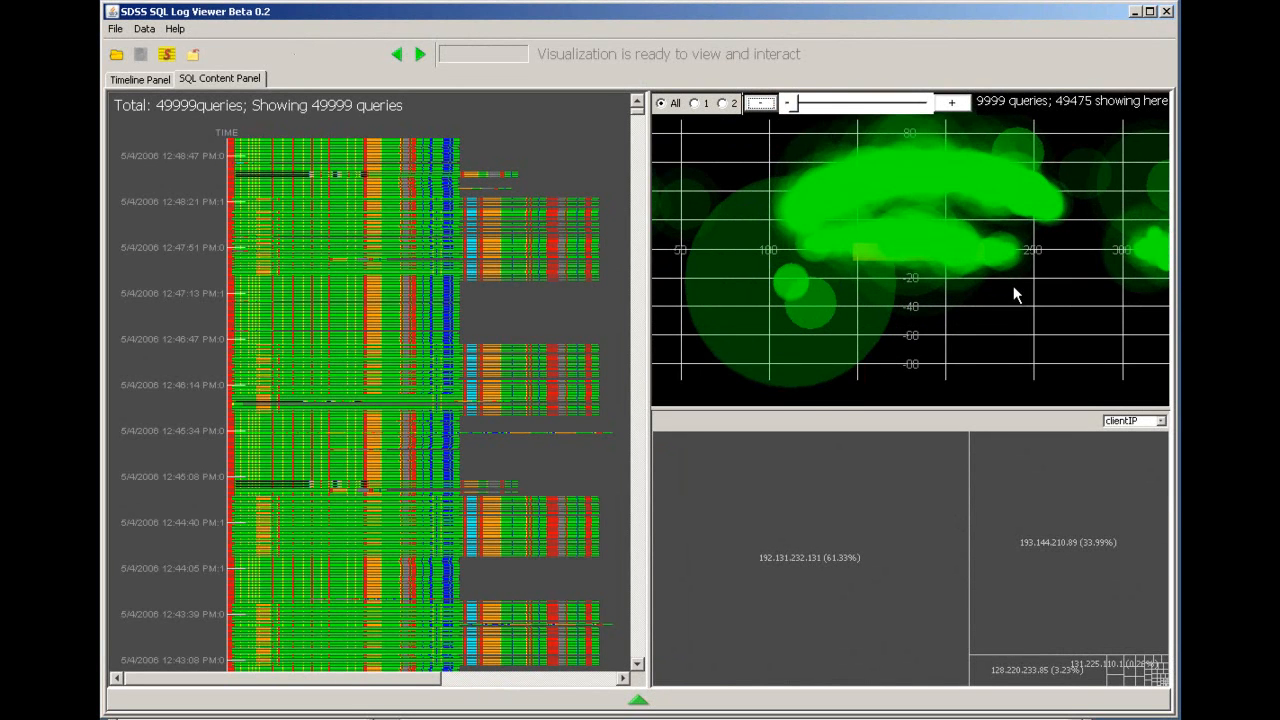
scroll(1013, 288, "up", 2)
scroll(1034, 330, "up", 2)
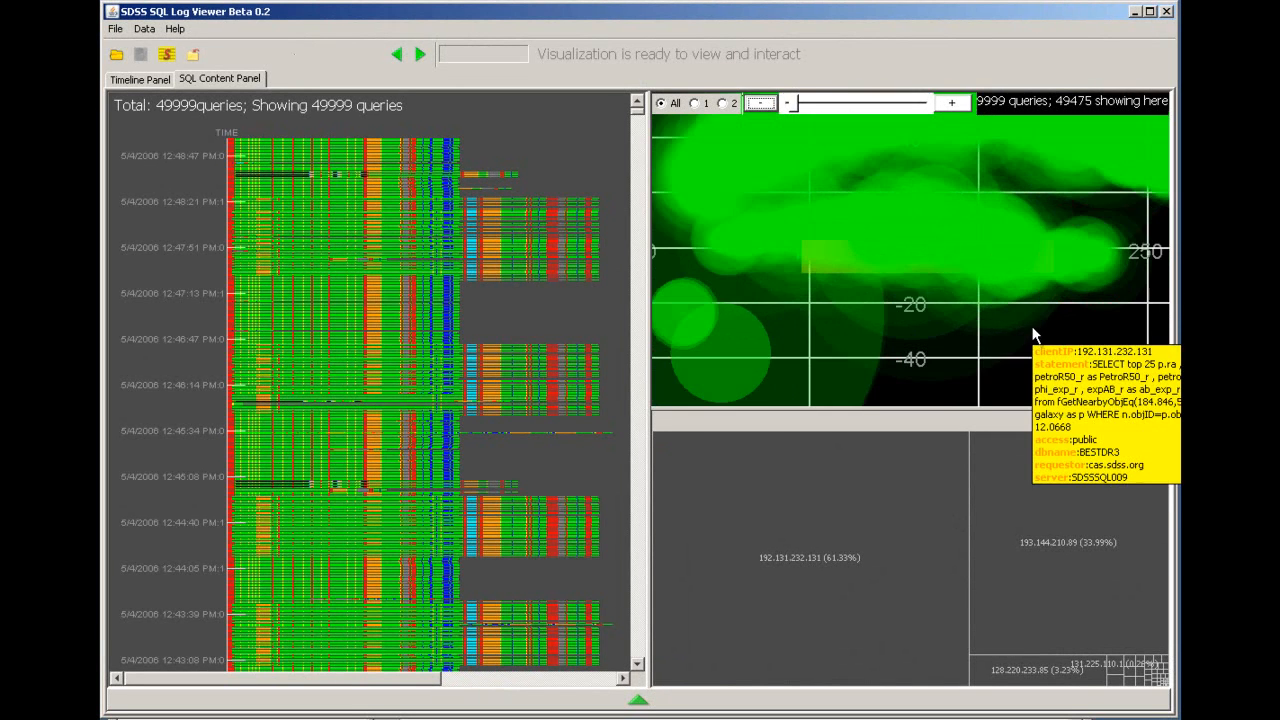
left_click_drag(902, 329, 868, 325)
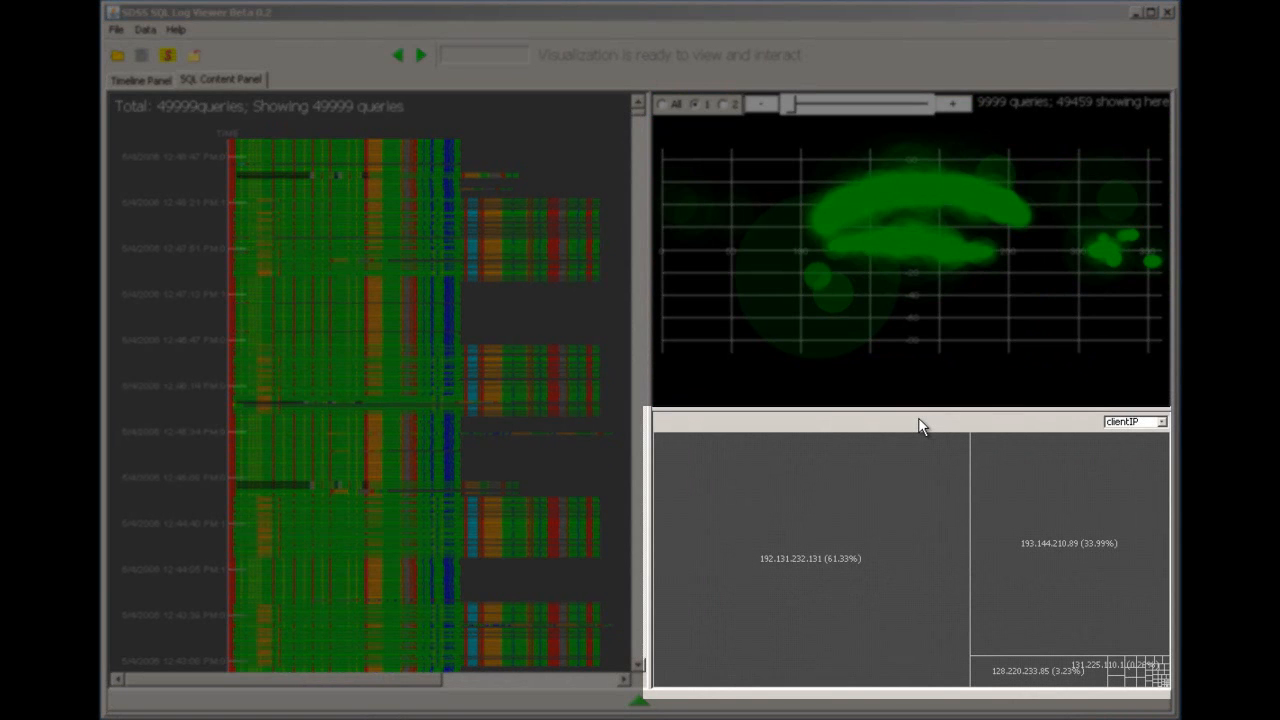
Step: Group the treemap by dbname
left_click(918, 420)
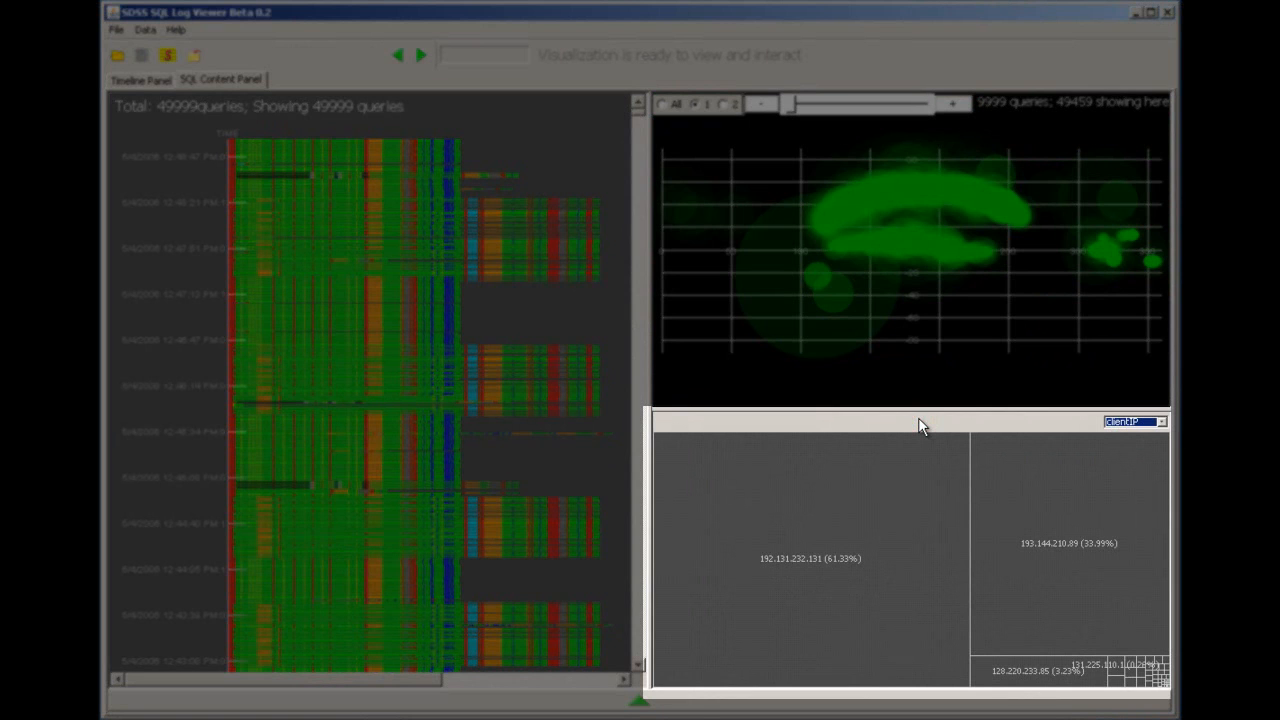
mouse_move(906, 450)
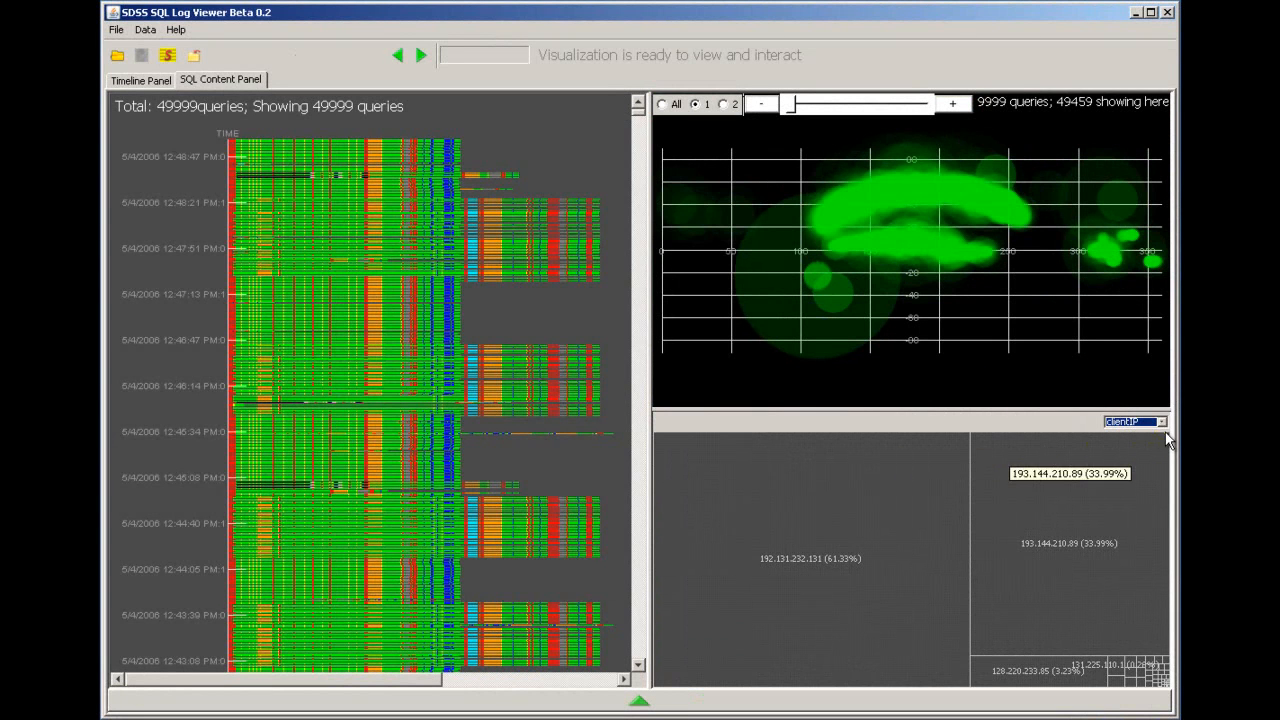
left_click(1163, 422)
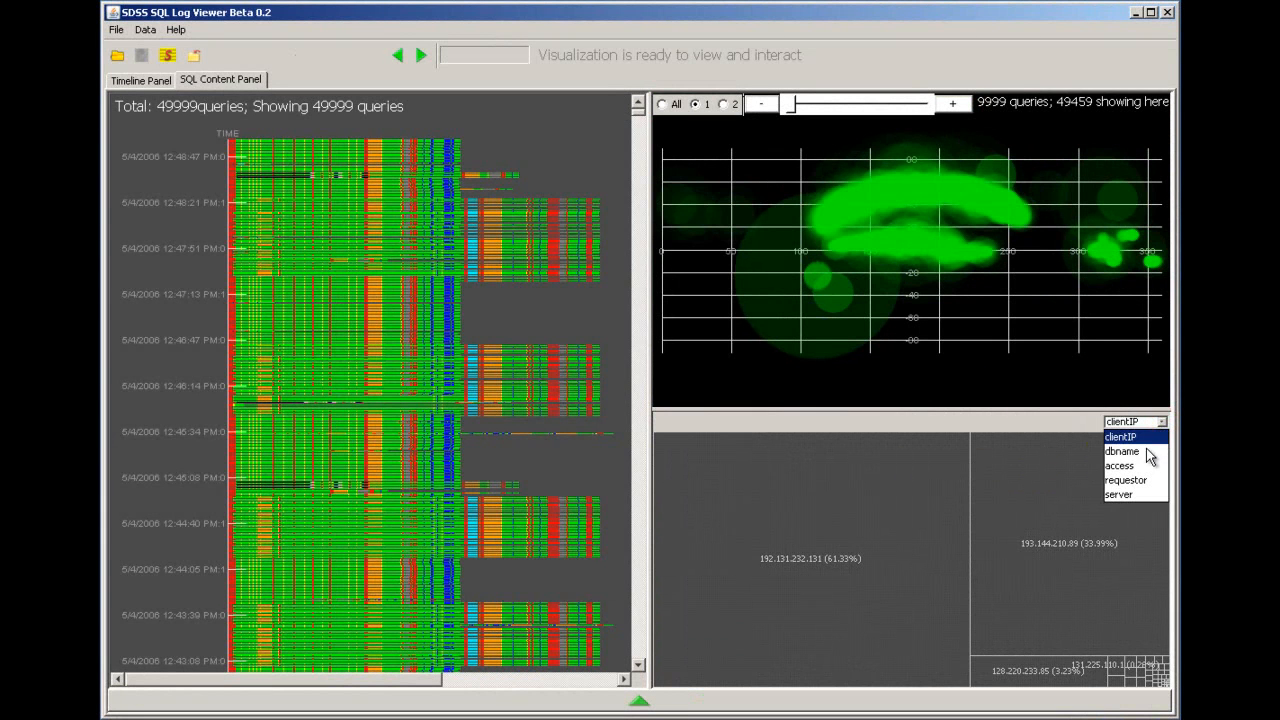
left_click(1140, 451)
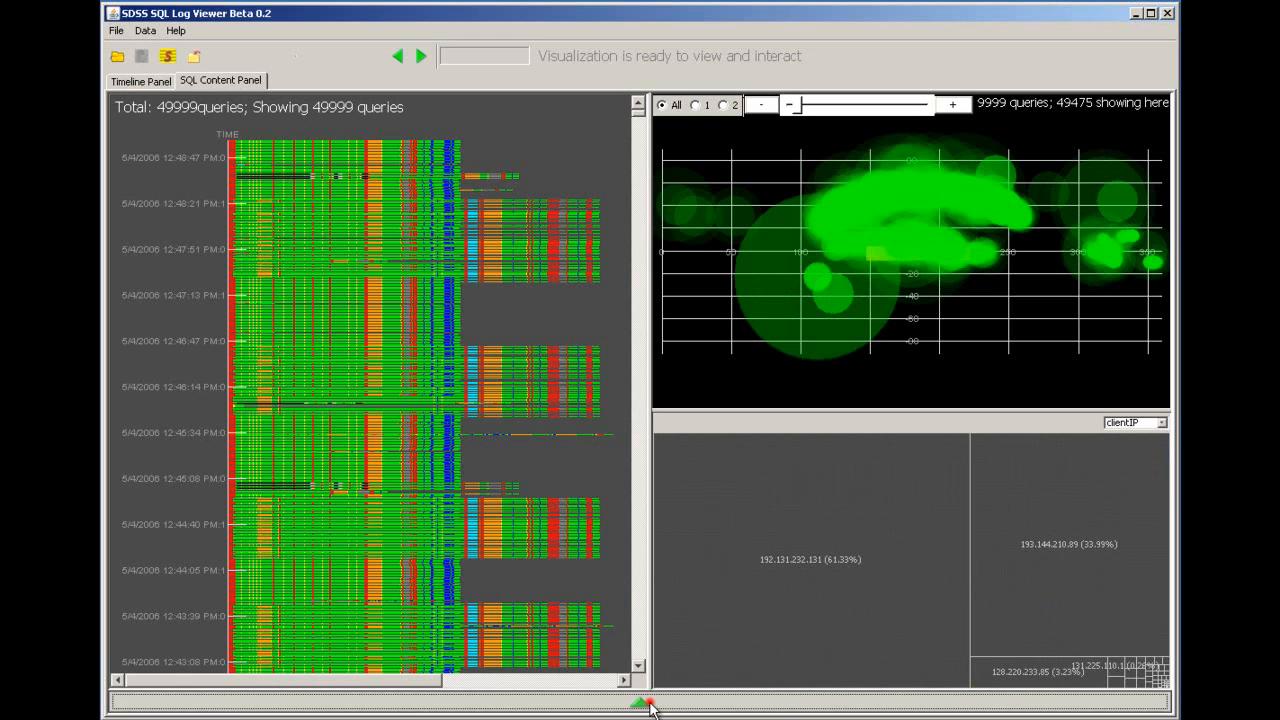
Step: Filter the queries to the single IP address 193.144.210.89 and hide the dynamic query controls
left_click(646, 703)
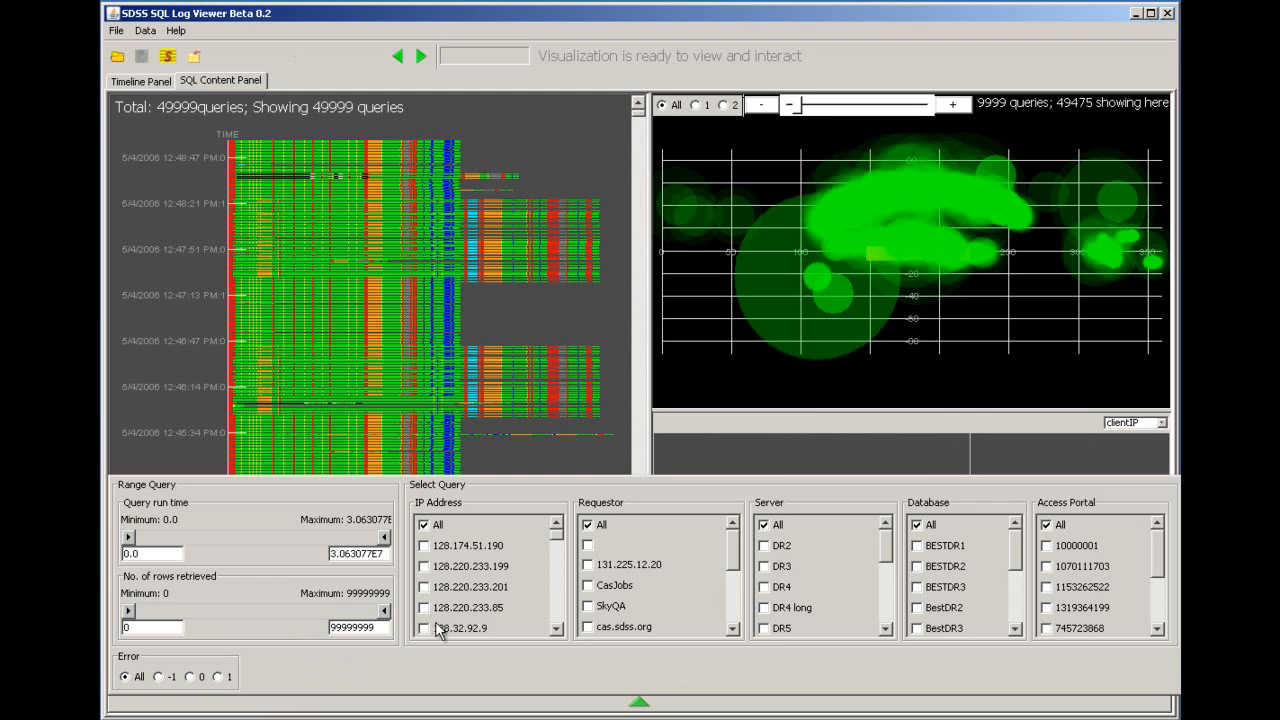
left_click(424, 527)
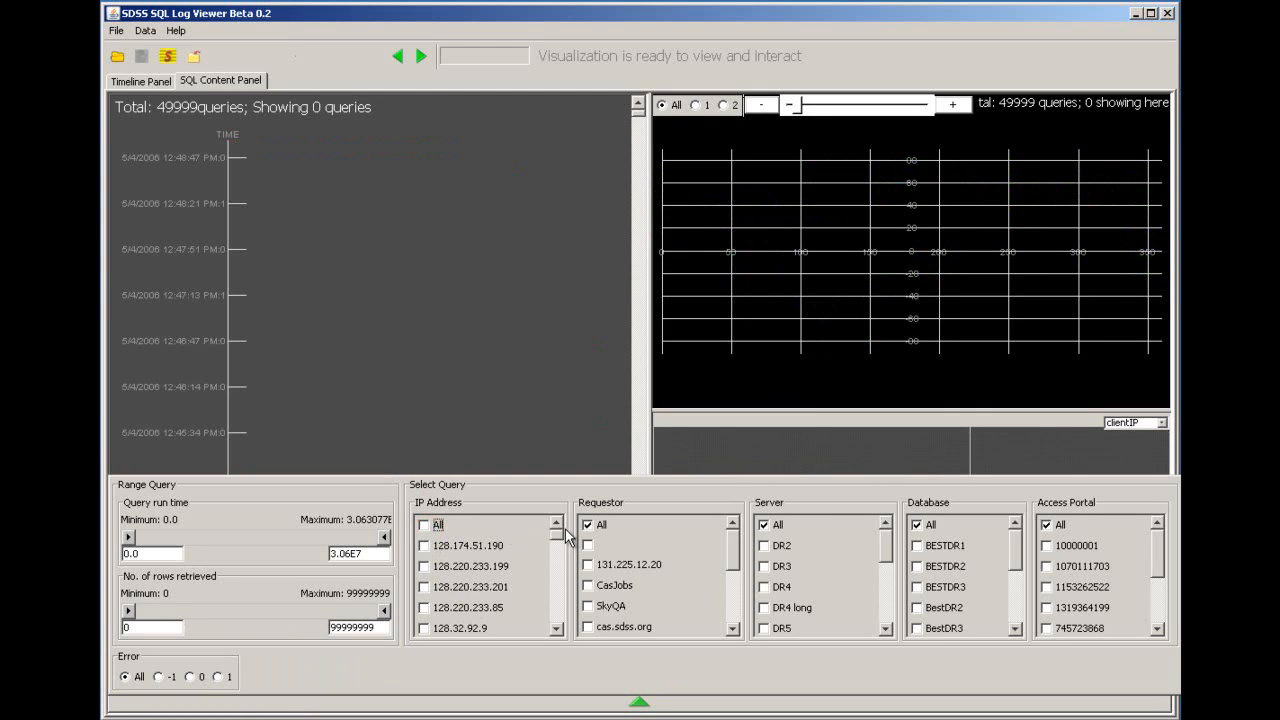
left_click_drag(560, 543, 562, 601)
left_click_drag(560, 593, 560, 583)
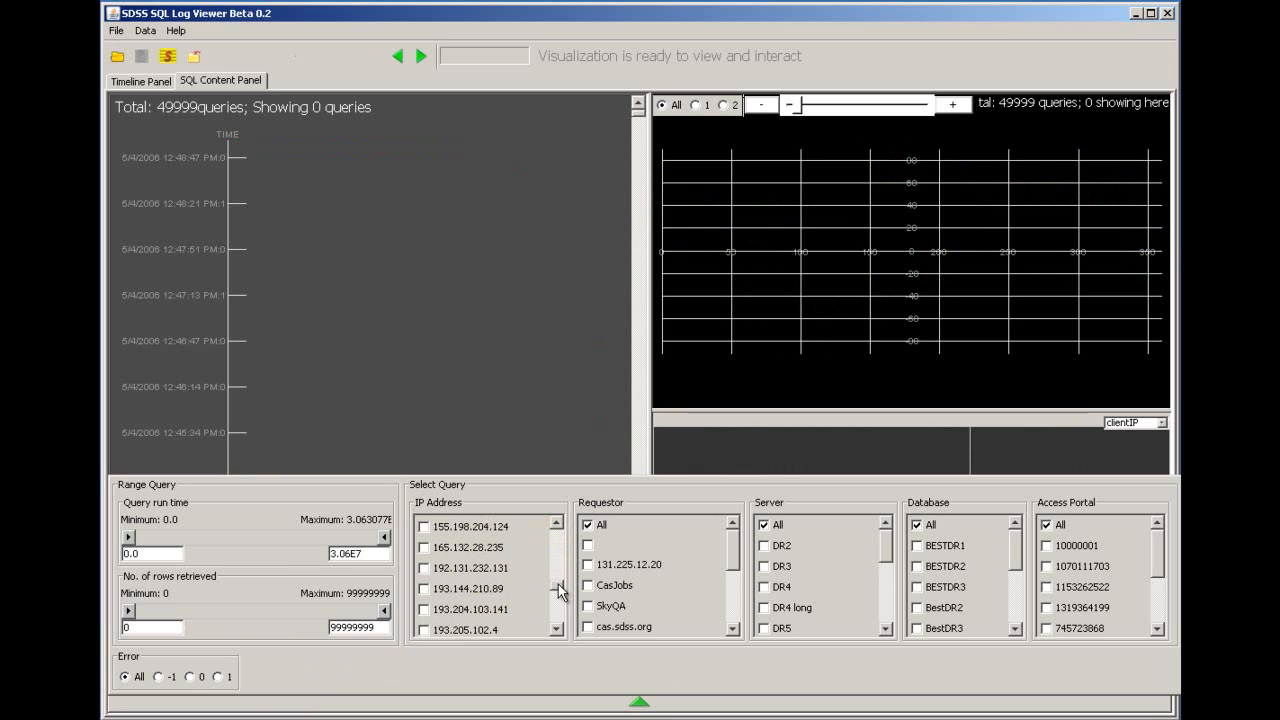
left_click(425, 589)
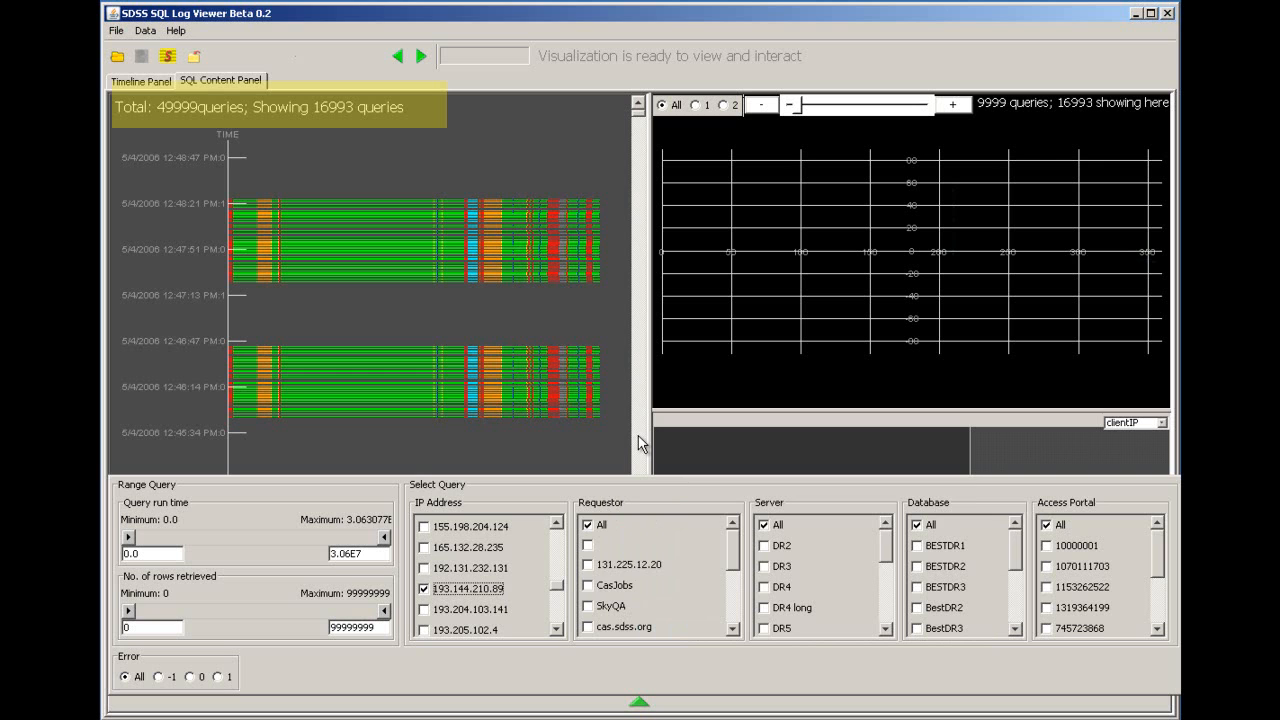
left_click(638, 436)
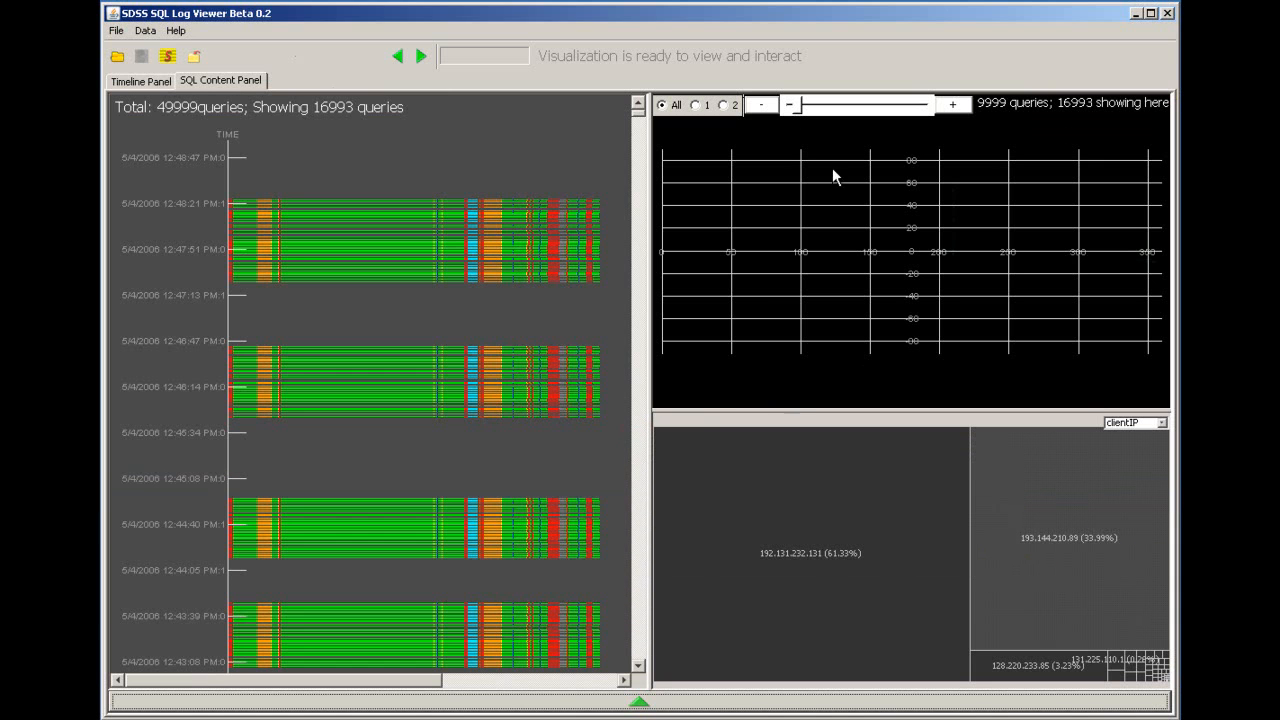
Step: Raise the sky map's opacity close to the maximum and closely examine the vertical band of queries just past 200 on the horizontal axis
left_click_drag(803, 106, 914, 110)
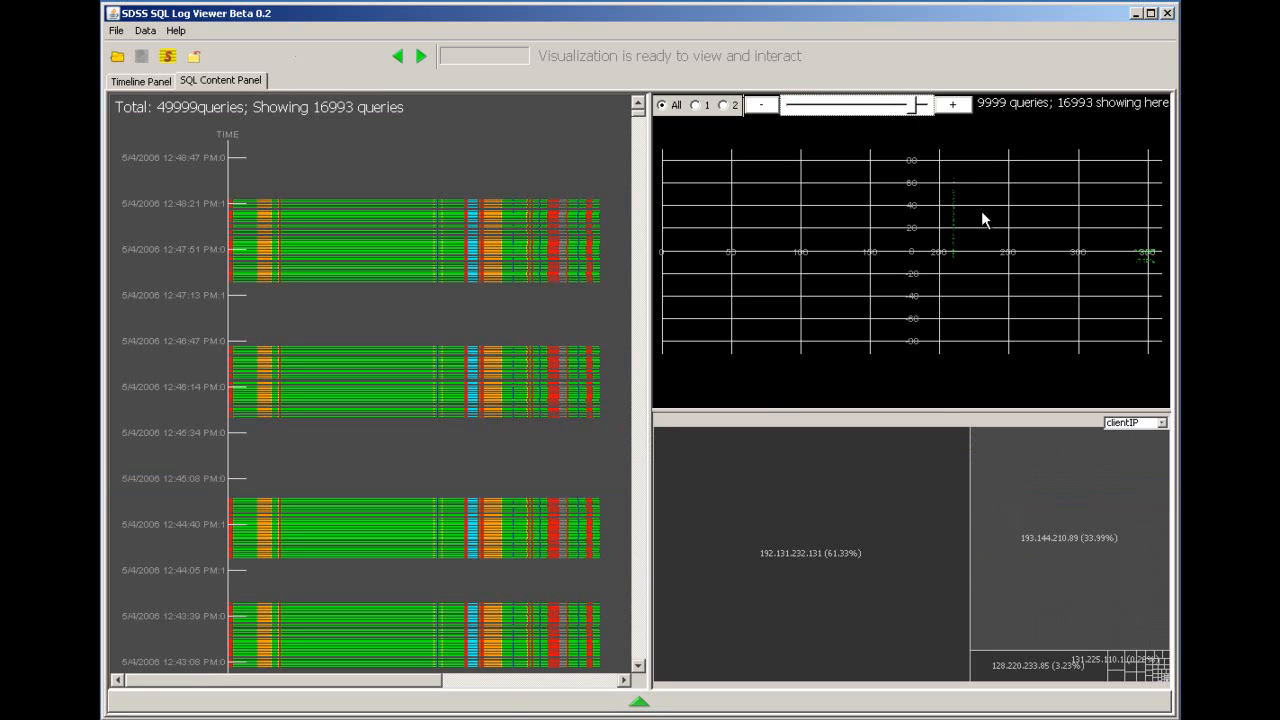
scroll(980, 225, "up", 2)
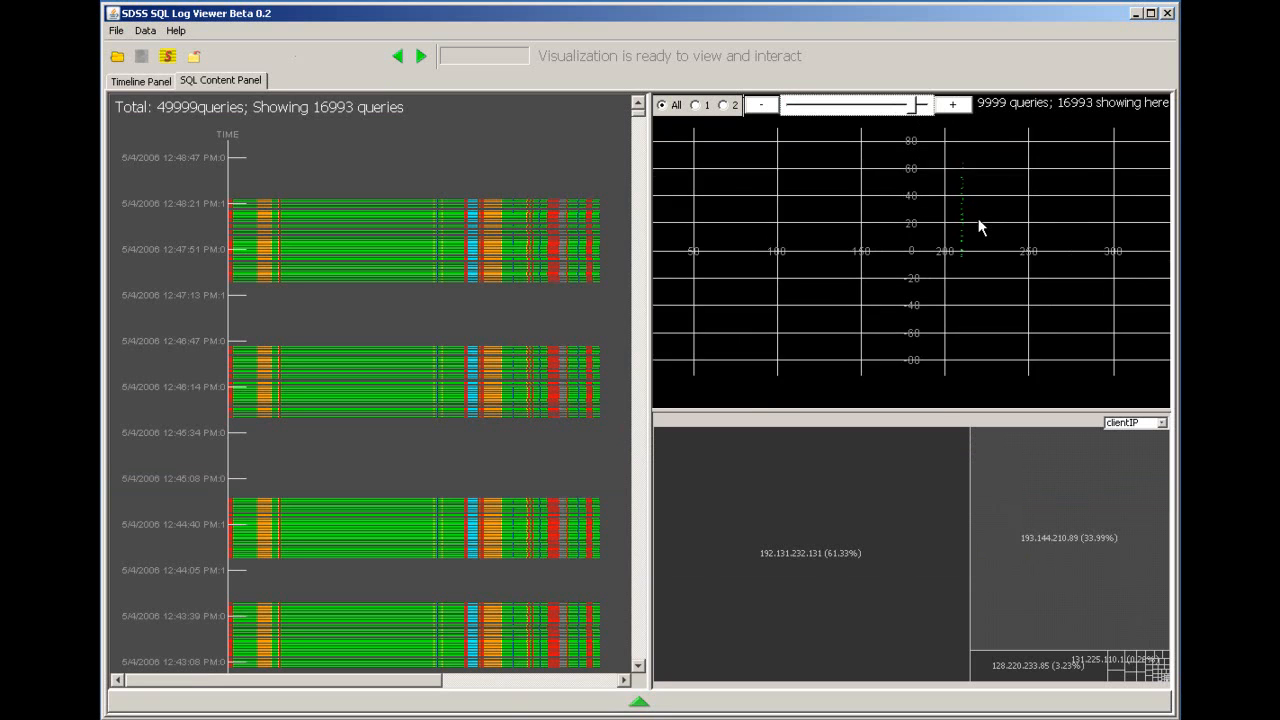
scroll(980, 225, "up", 3)
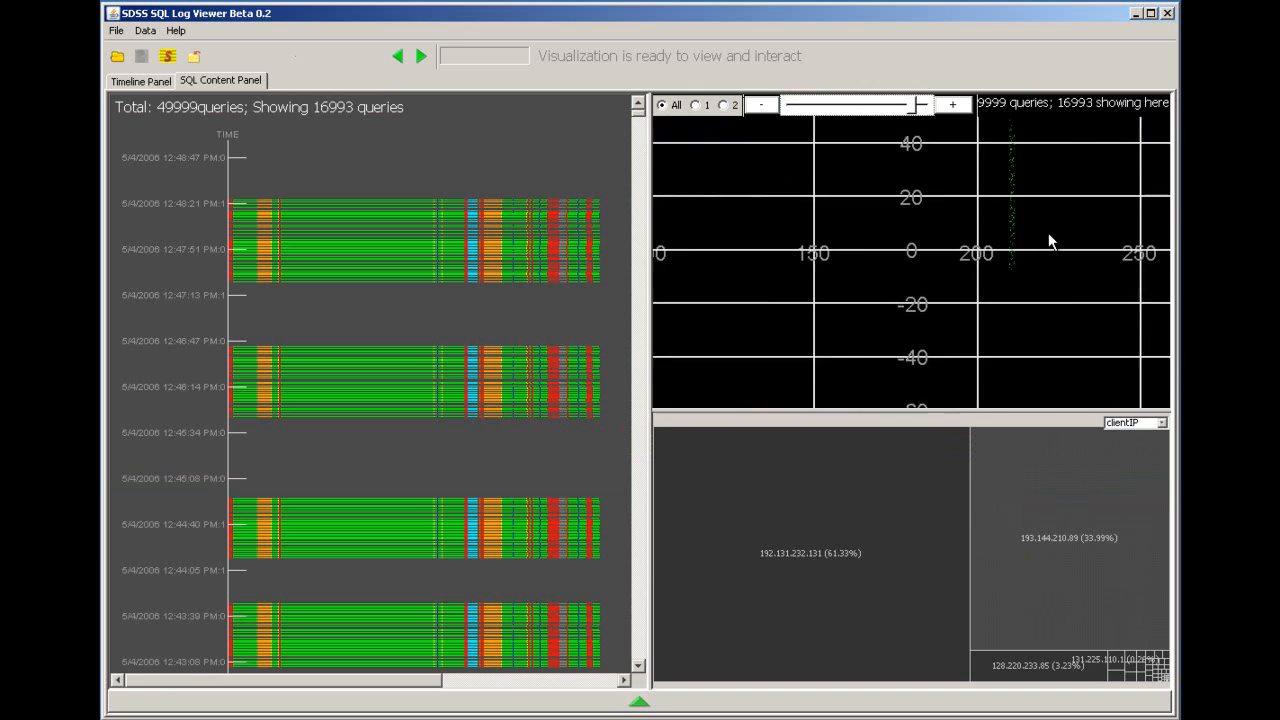
scroll(1063, 236, "up", 1)
left_click_drag(1062, 217, 917, 282)
scroll(935, 279, "up", 5)
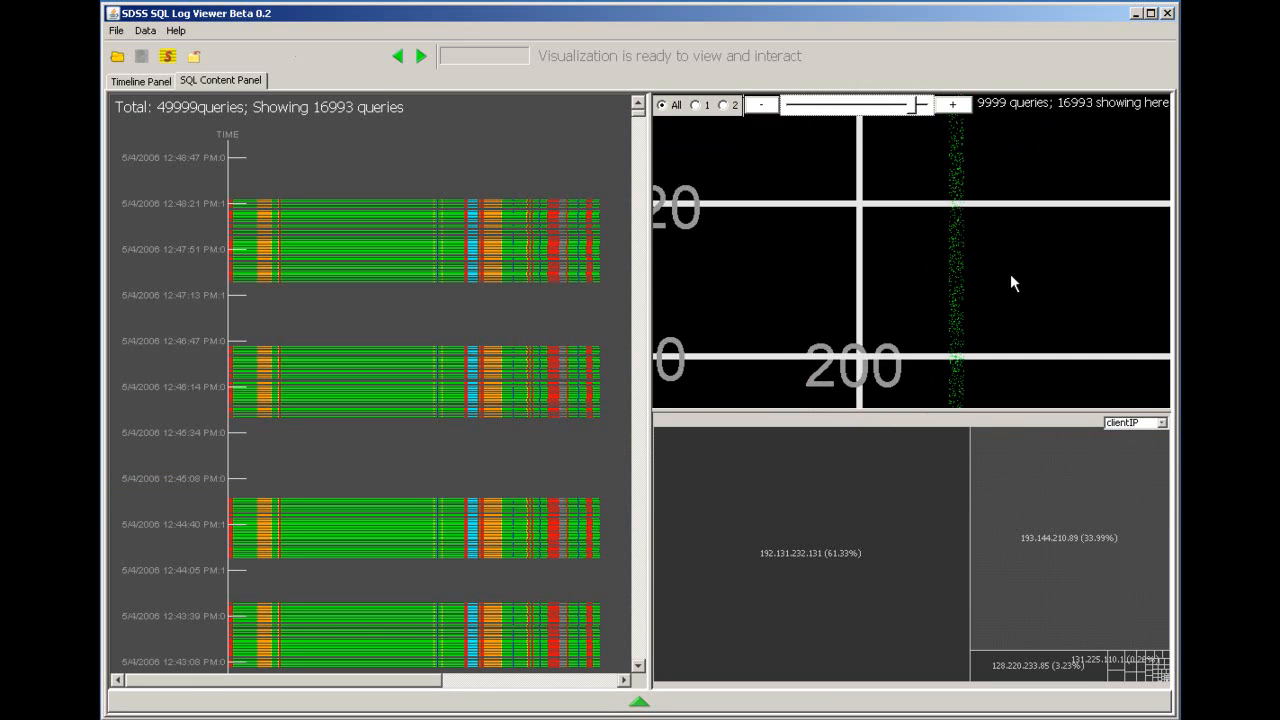
scroll(1012, 277, "up", 2)
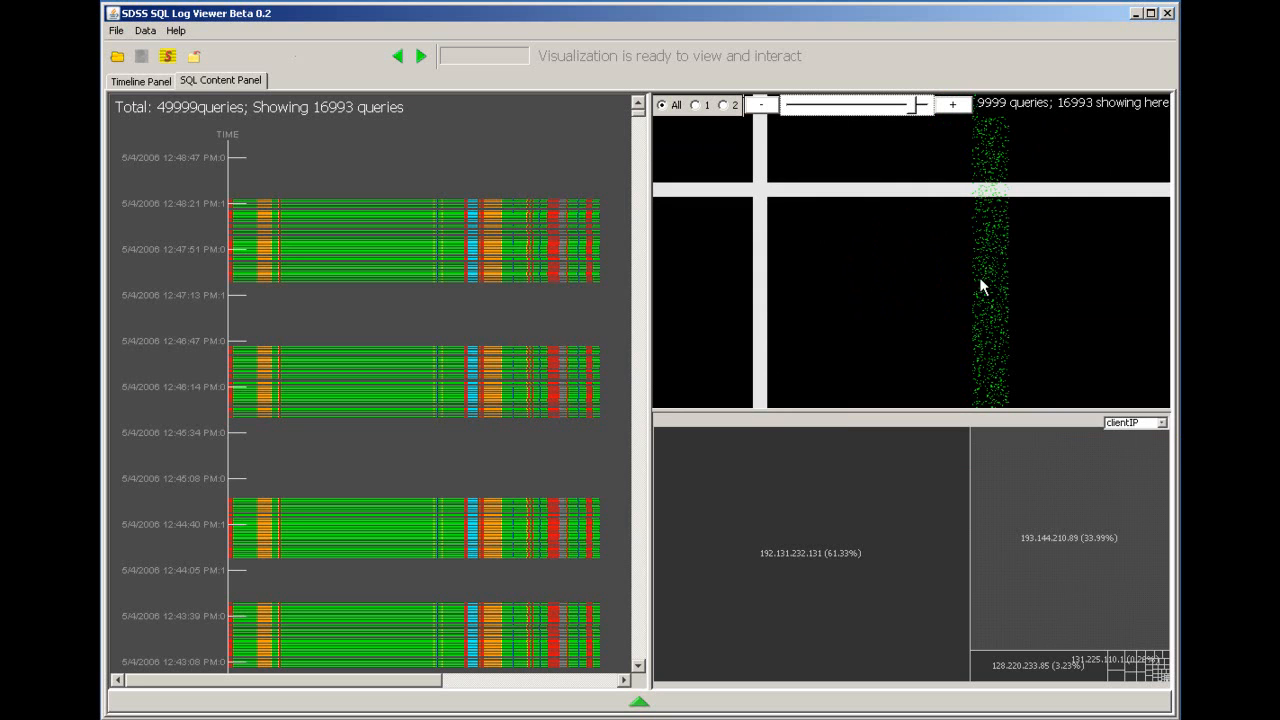
mouse_move(984, 276)
mouse_move(992, 238)
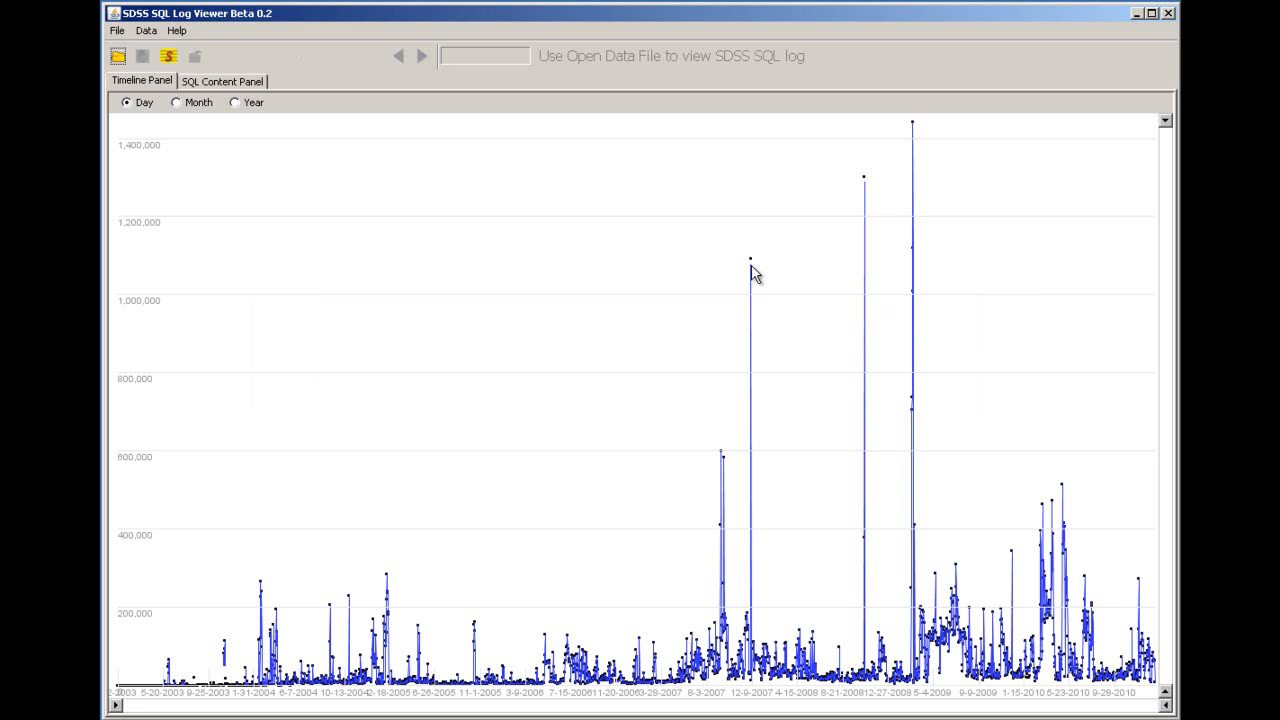
Step: Check the dates and query counts of the tall late-2007 and late-2008 peaks in the daily timeline
mouse_move(751, 260)
mouse_move(865, 180)
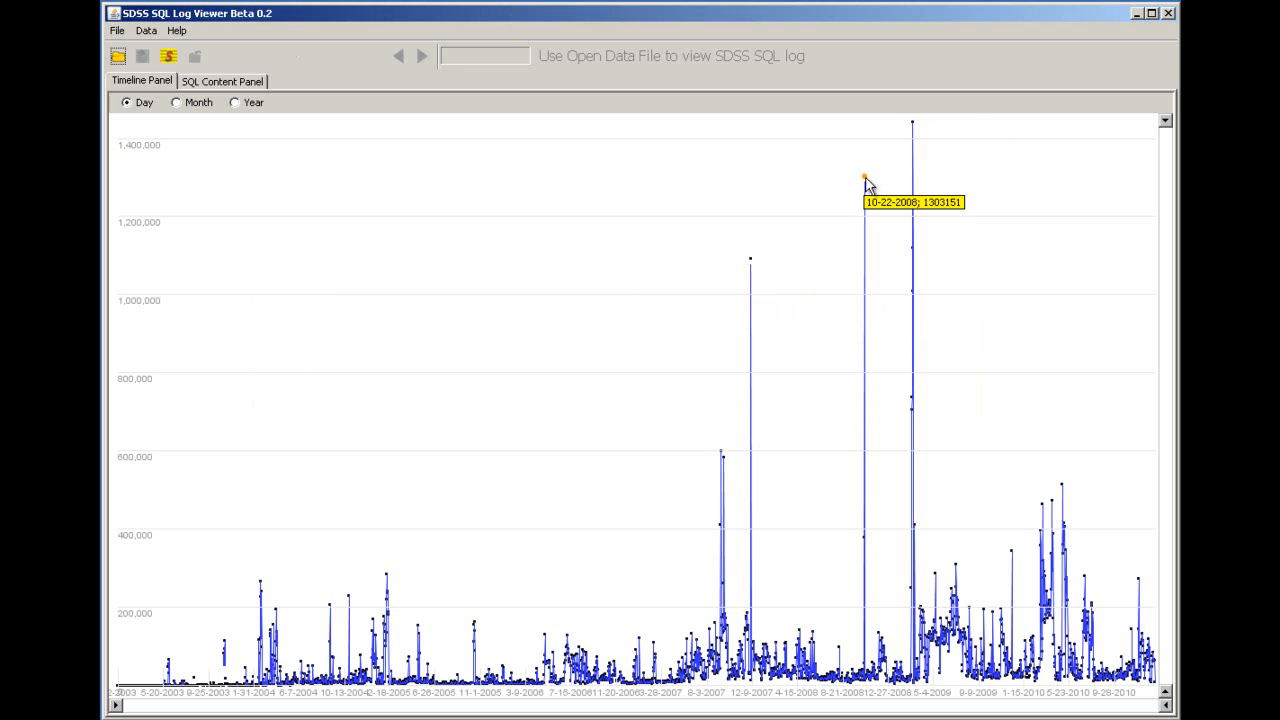
Step: Check the dates and query counts of two points along the tall early-2009 peak in the daily timeline
mouse_move(913, 250)
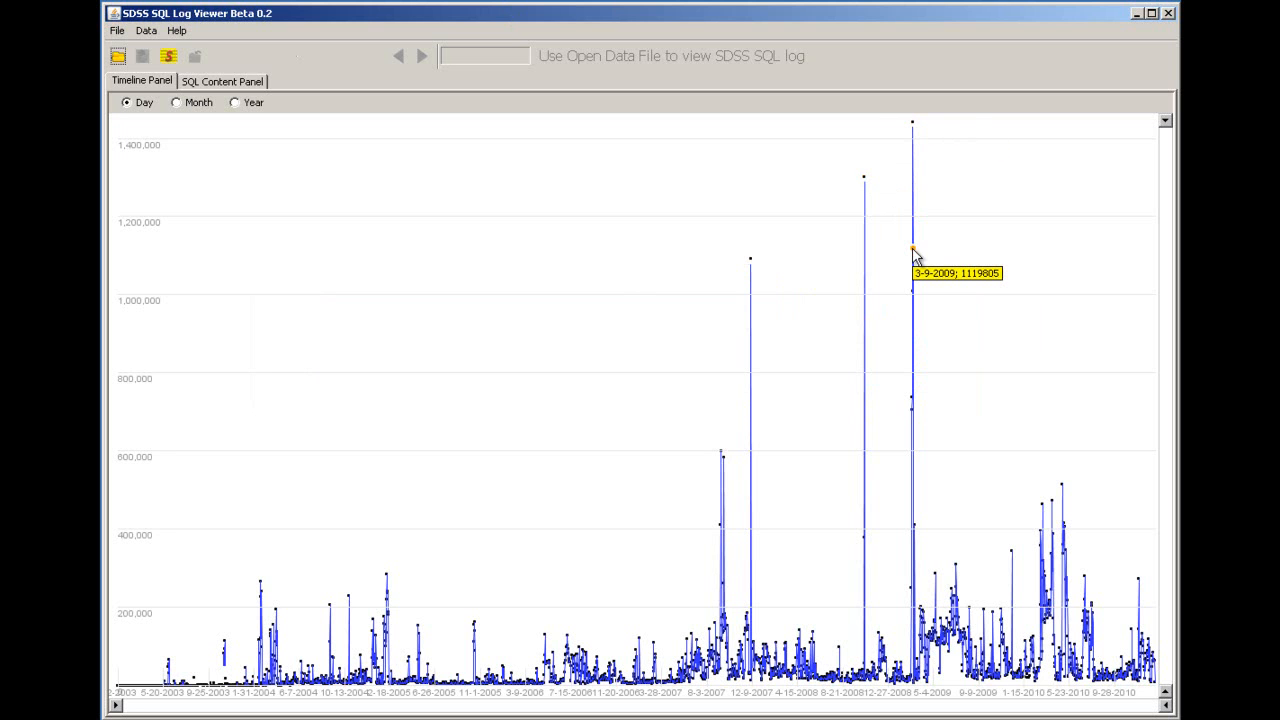
mouse_move(913, 292)
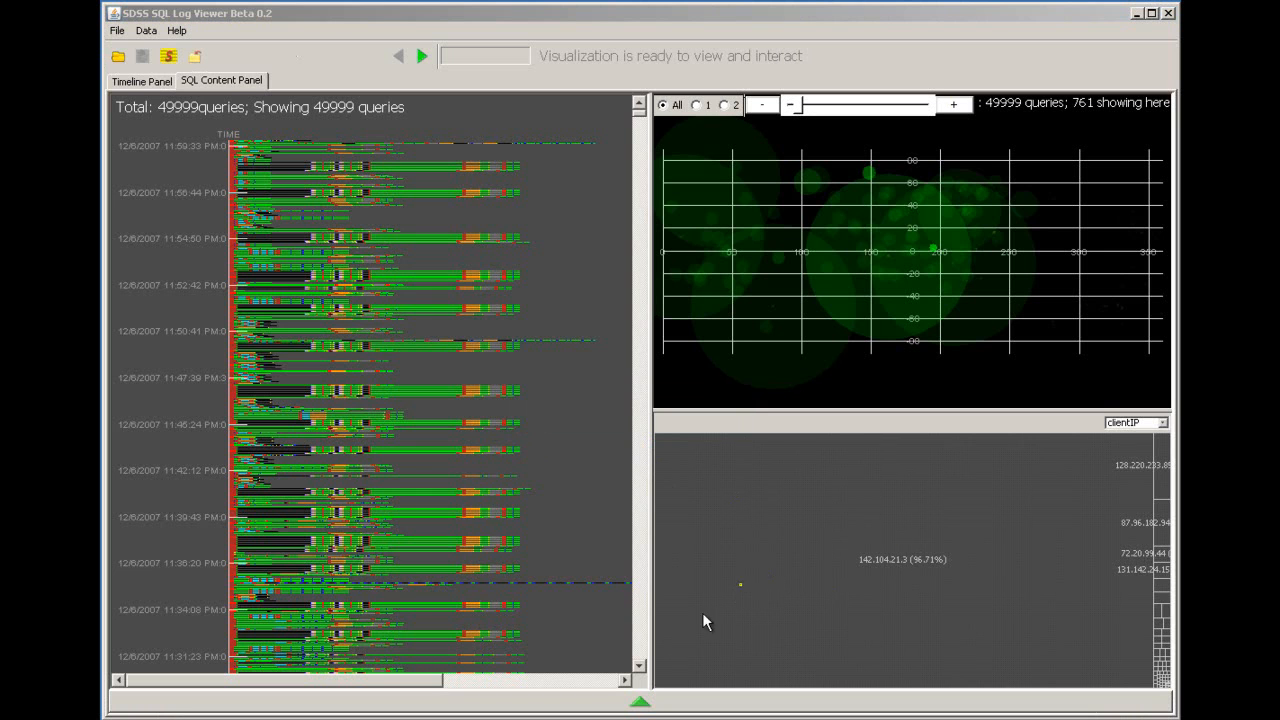
left_click(640, 702)
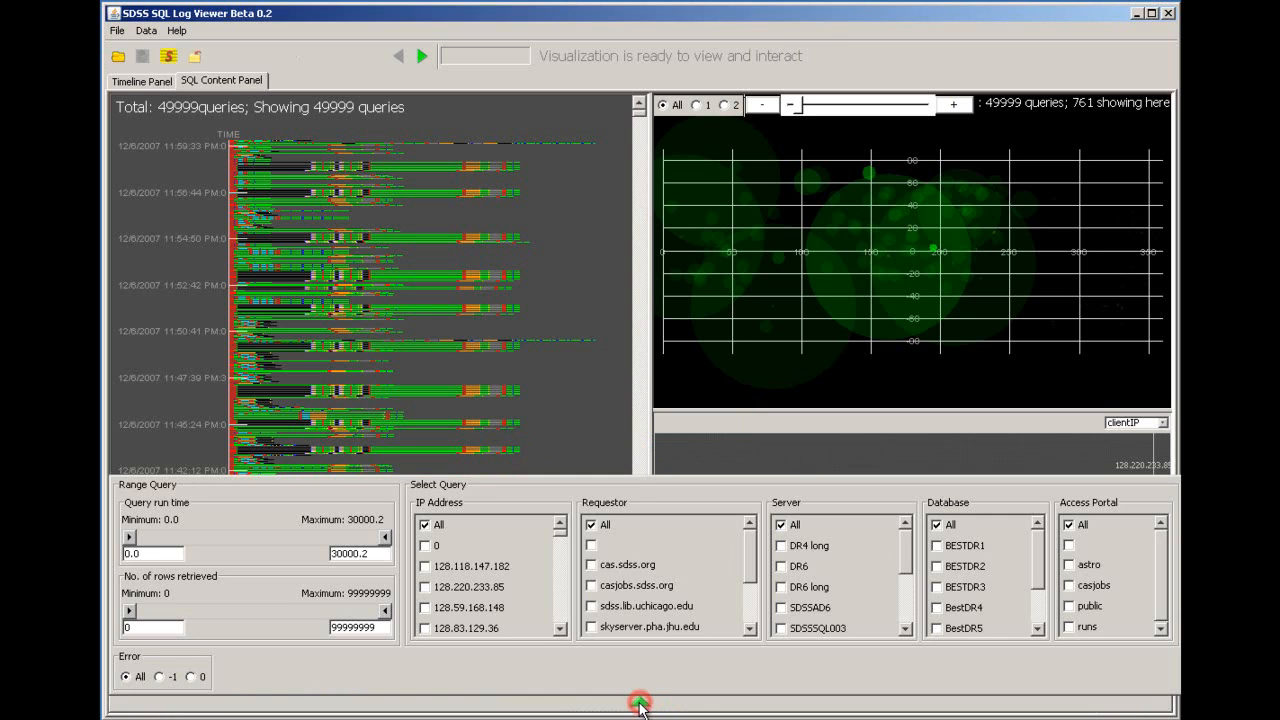
left_click(425, 526)
left_click_drag(560, 526, 564, 559)
left_click(425, 584)
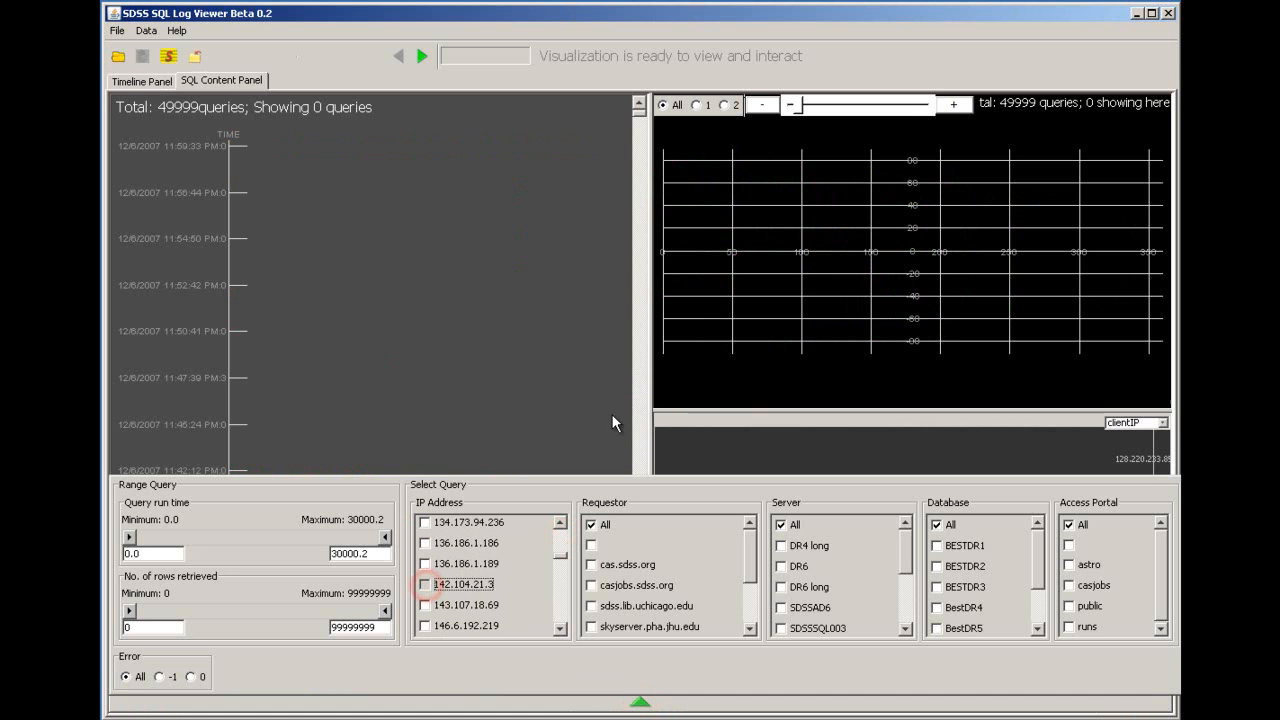
Step: Hide the query controls and read the details of the first matching query in the content view, around 11:15 PM
left_click_drag(638, 115, 639, 160)
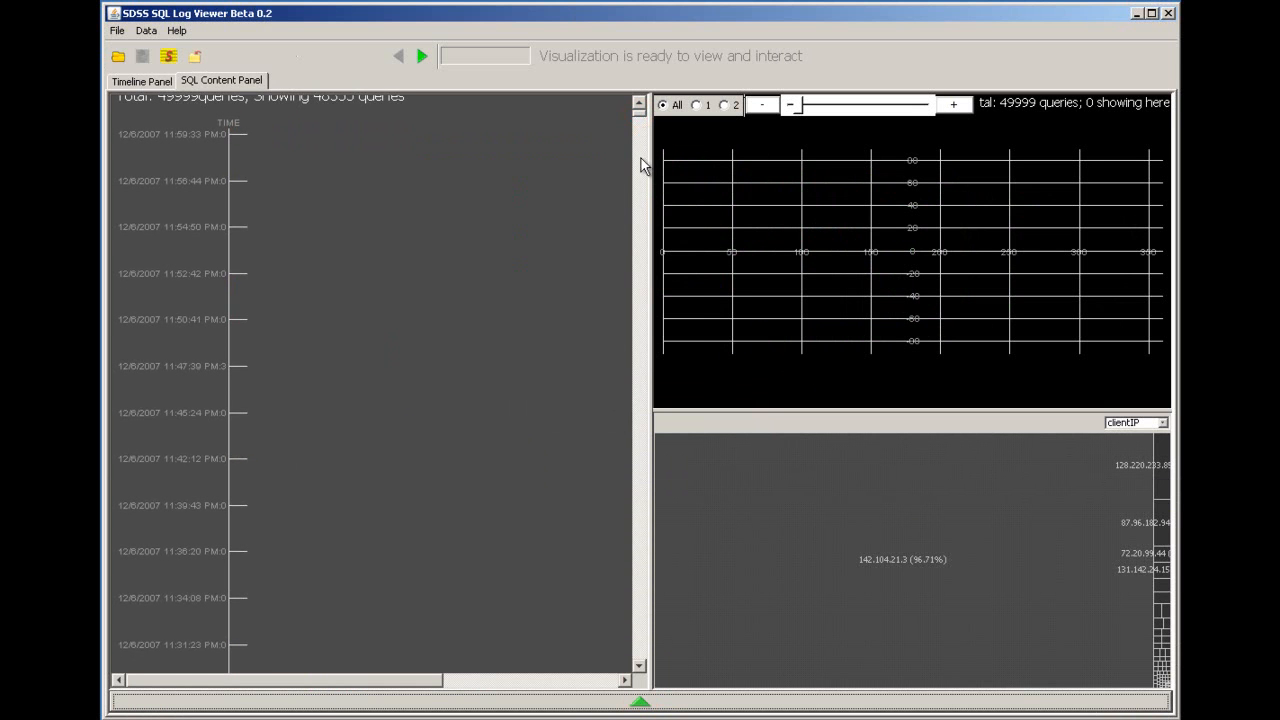
left_click_drag(639, 116, 256, 312)
mouse_move(258, 308)
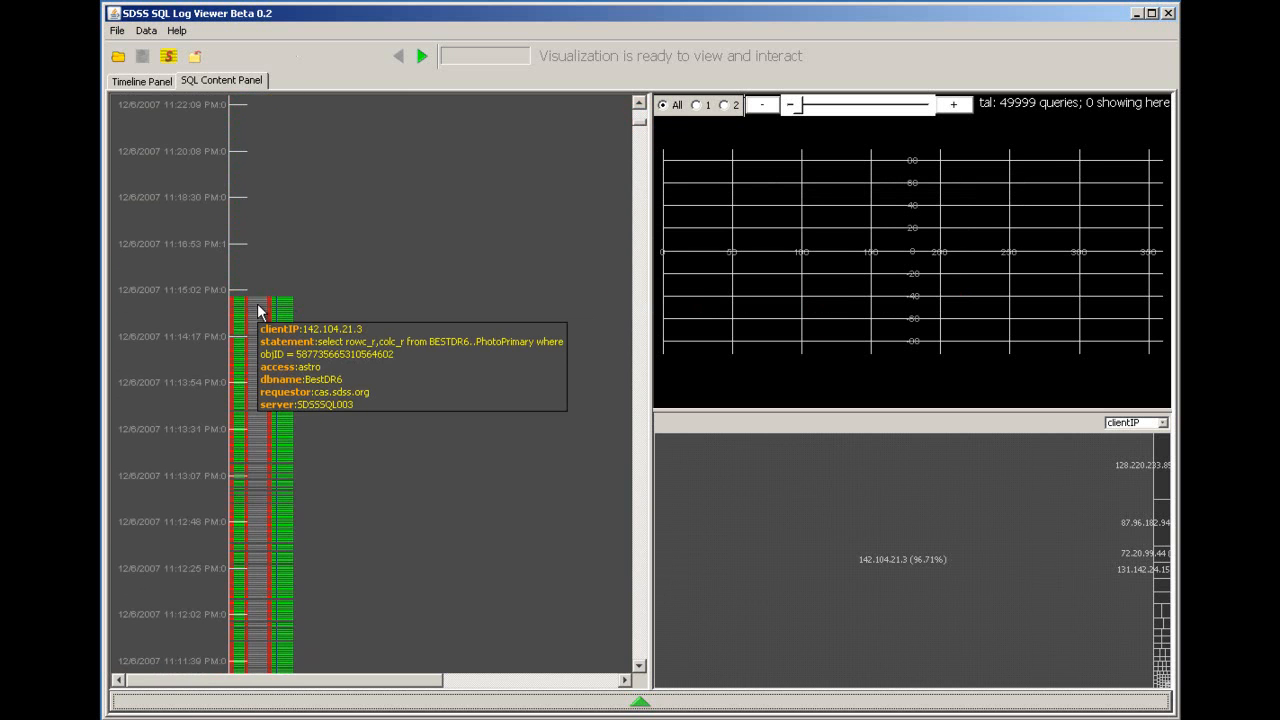
Step: Load the next two blocks of the 12/6/2007 log and inspect individual queries in the content view
left_click(417, 58)
mouse_move(263, 215)
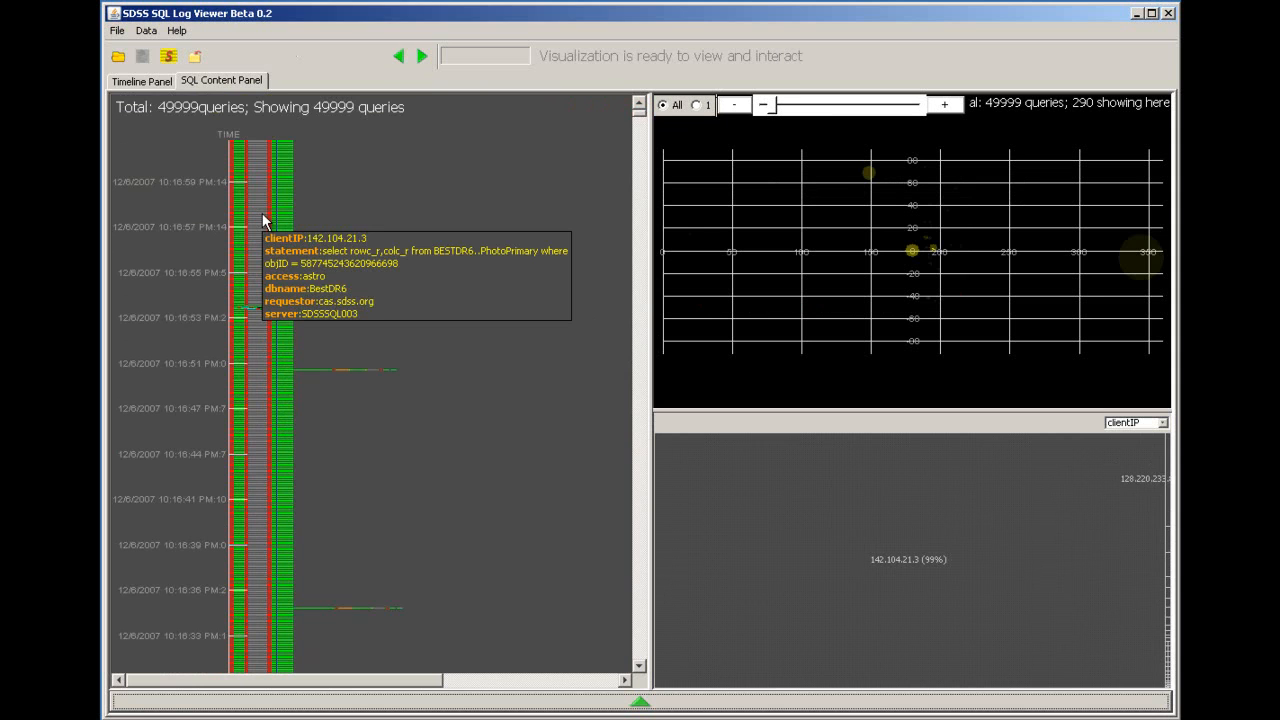
left_click(422, 57)
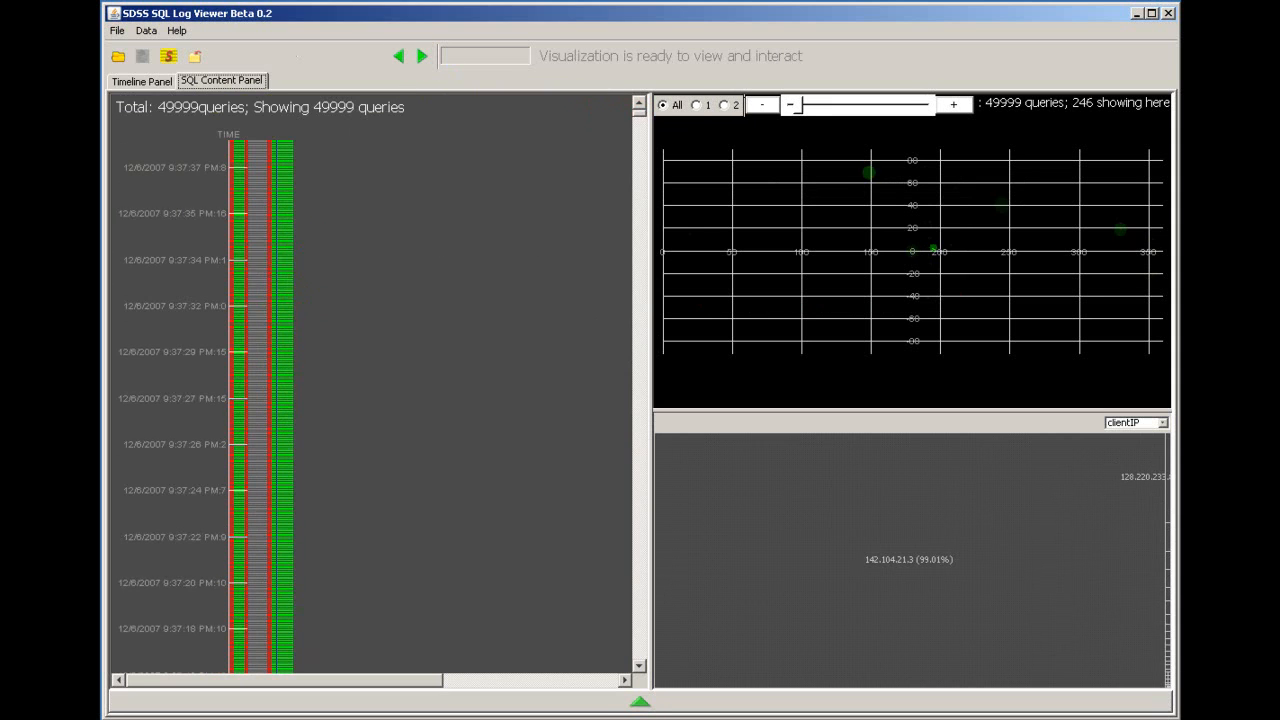
mouse_move(252, 233)
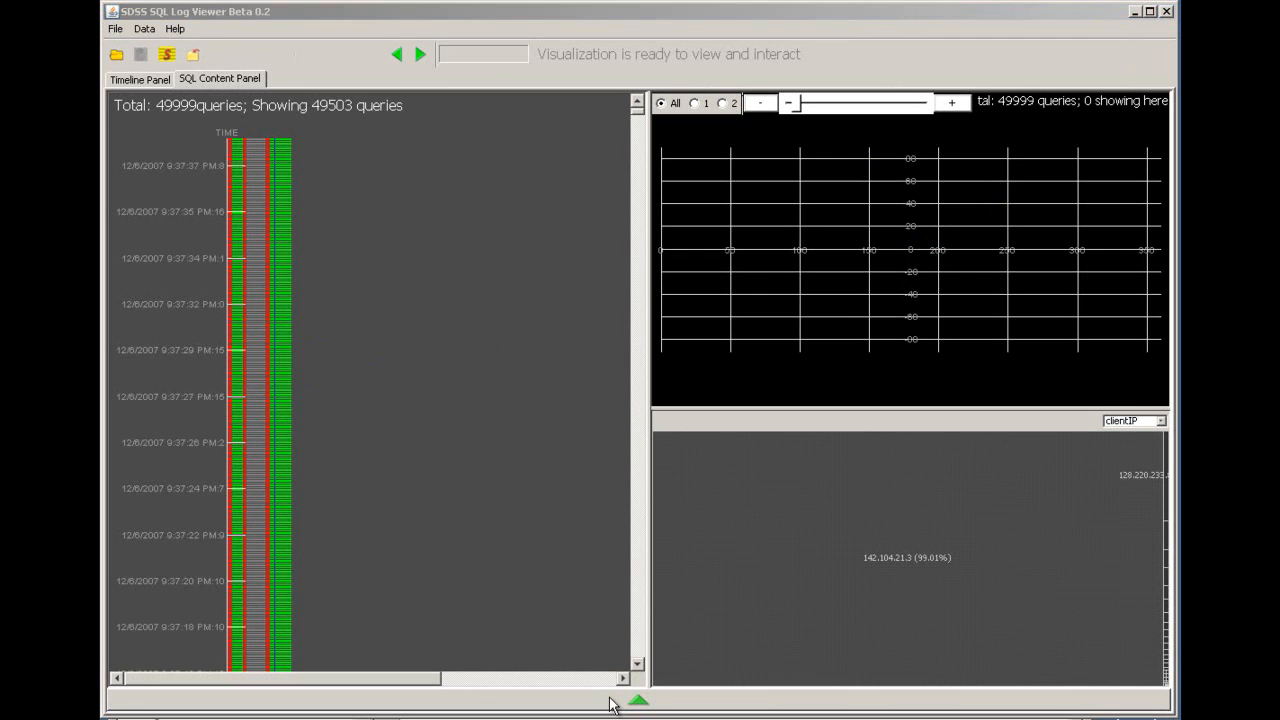
Step: Restrict the queries to error value 0, hide the query controls and look through the remaining queries along the time axis
left_click(610, 703)
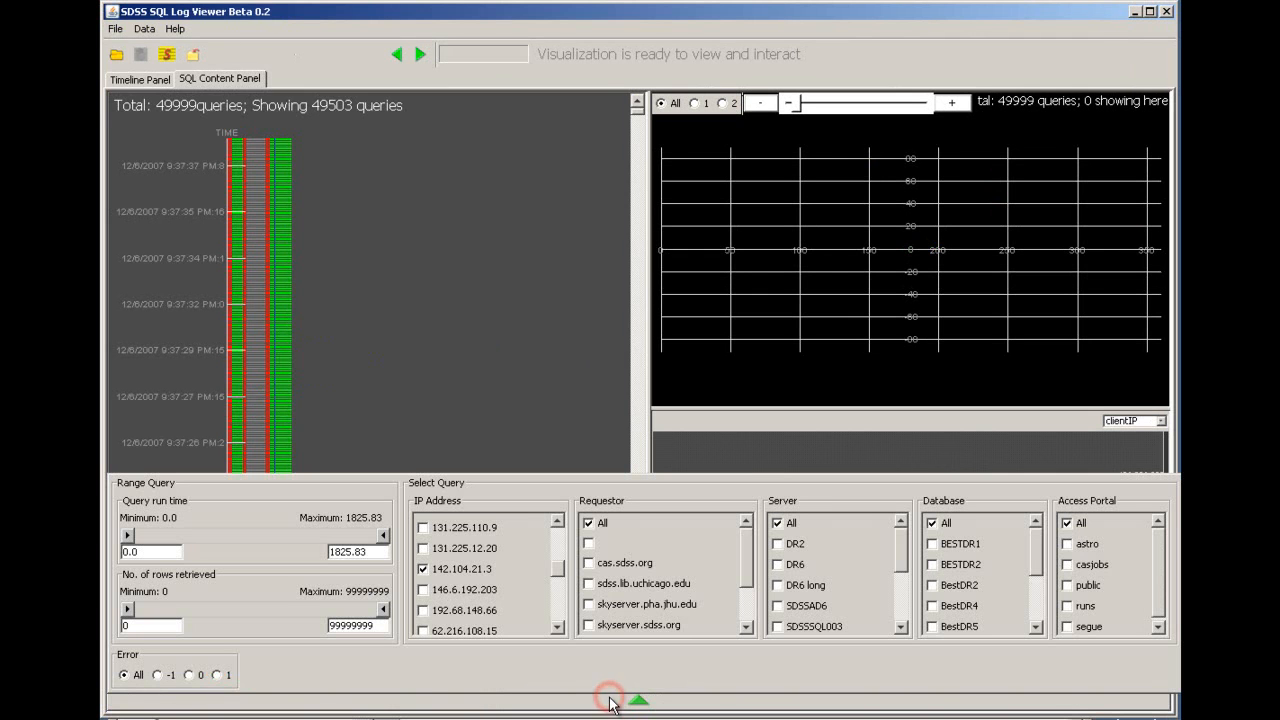
left_click(189, 675)
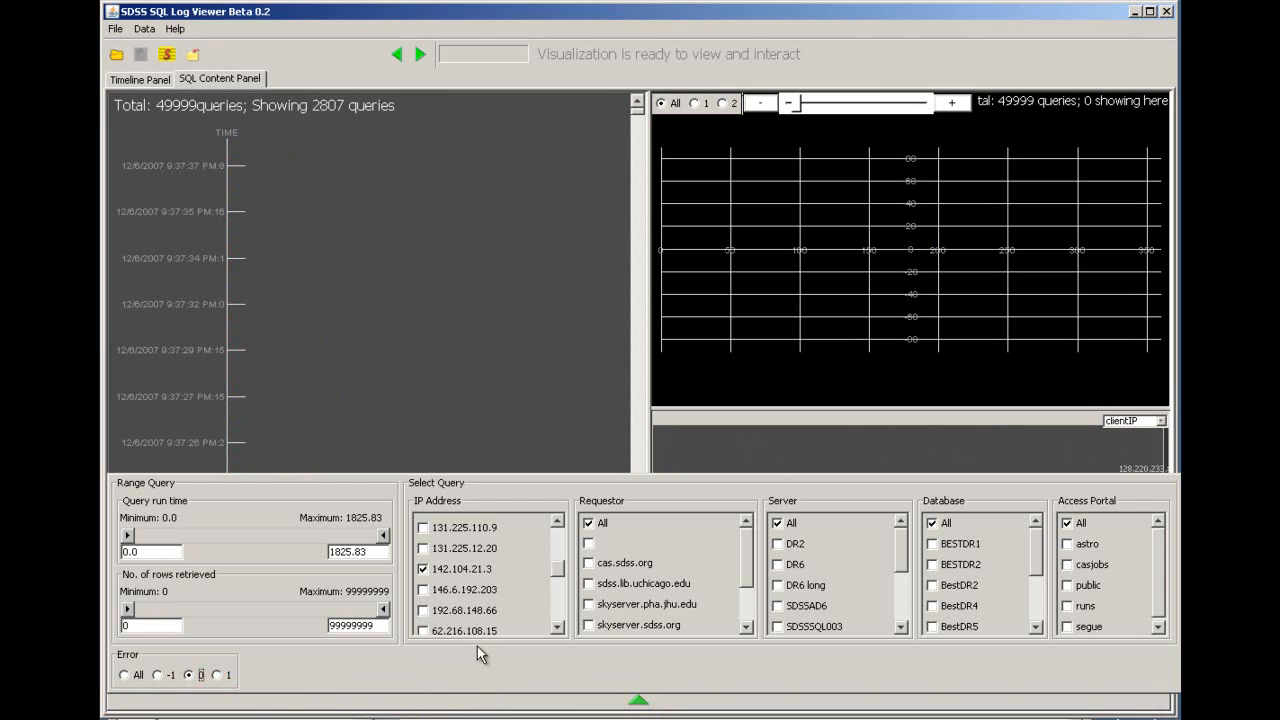
left_click(637, 272)
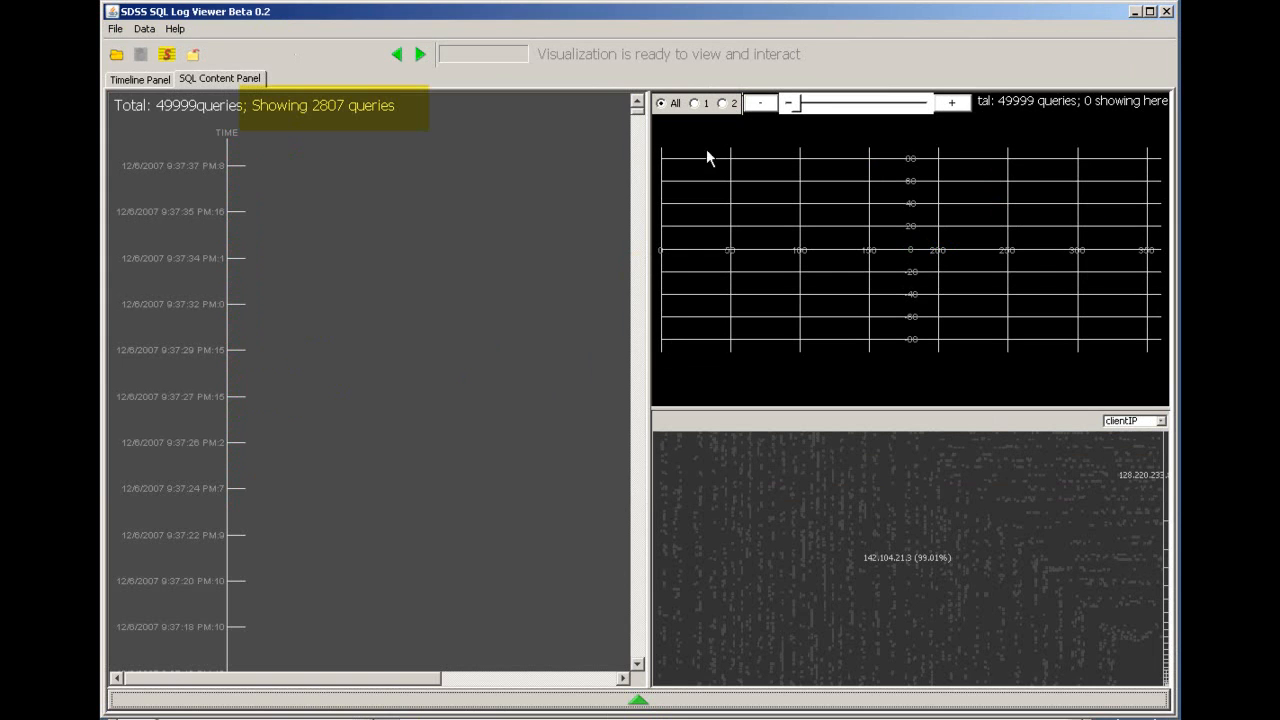
left_click(637, 113)
left_click_drag(645, 158, 653, 210)
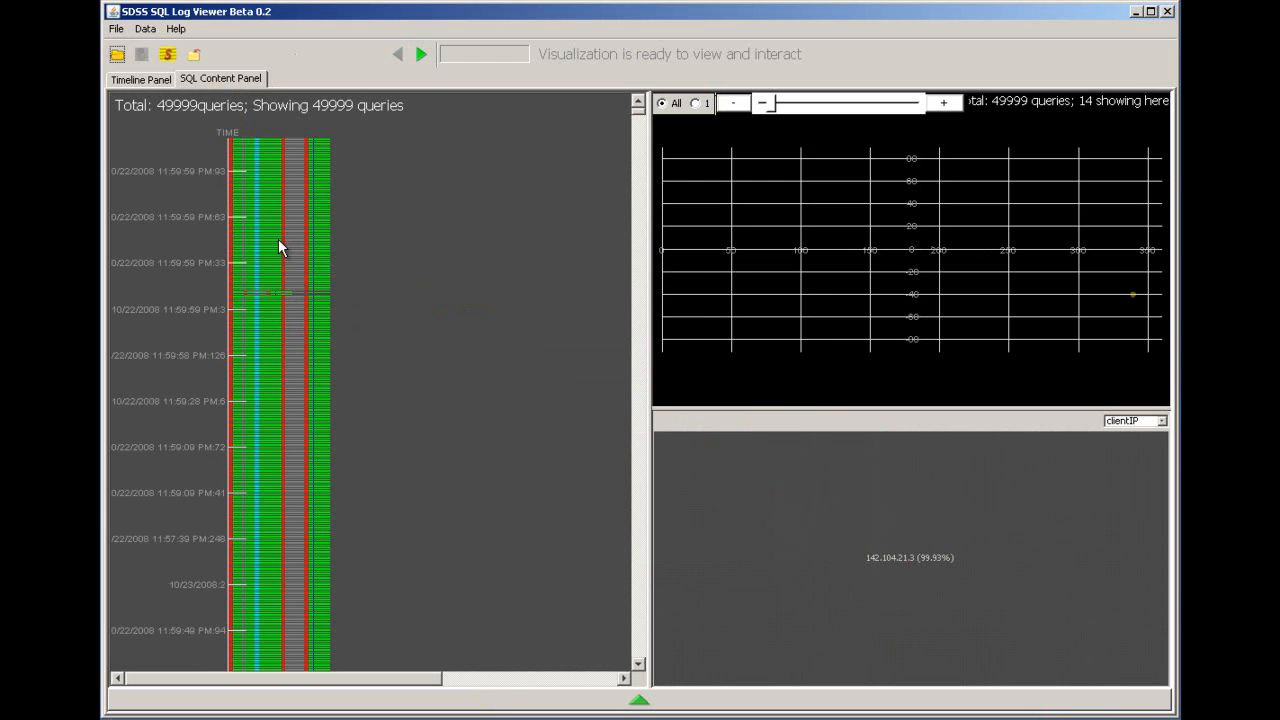
Step: Inspect a query in the content view of the 10/22/2008 log and one in the 3/8/2009 log
mouse_move(271, 248)
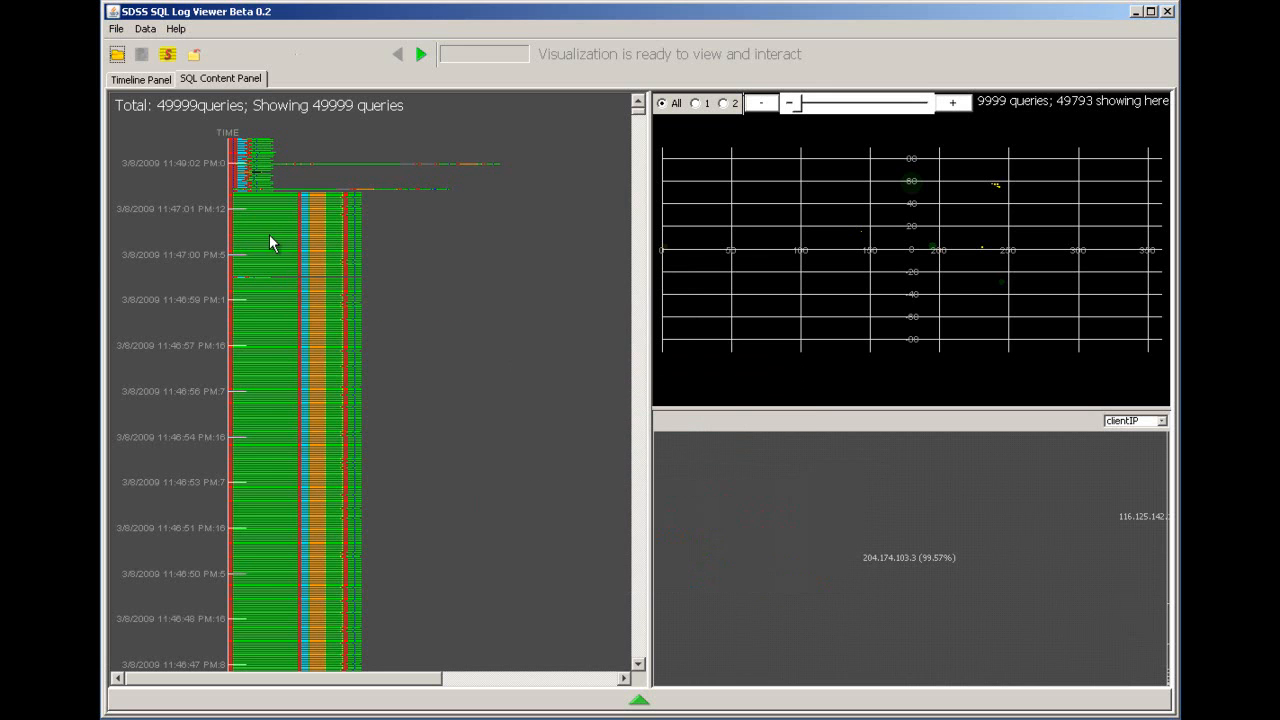
mouse_move(272, 238)
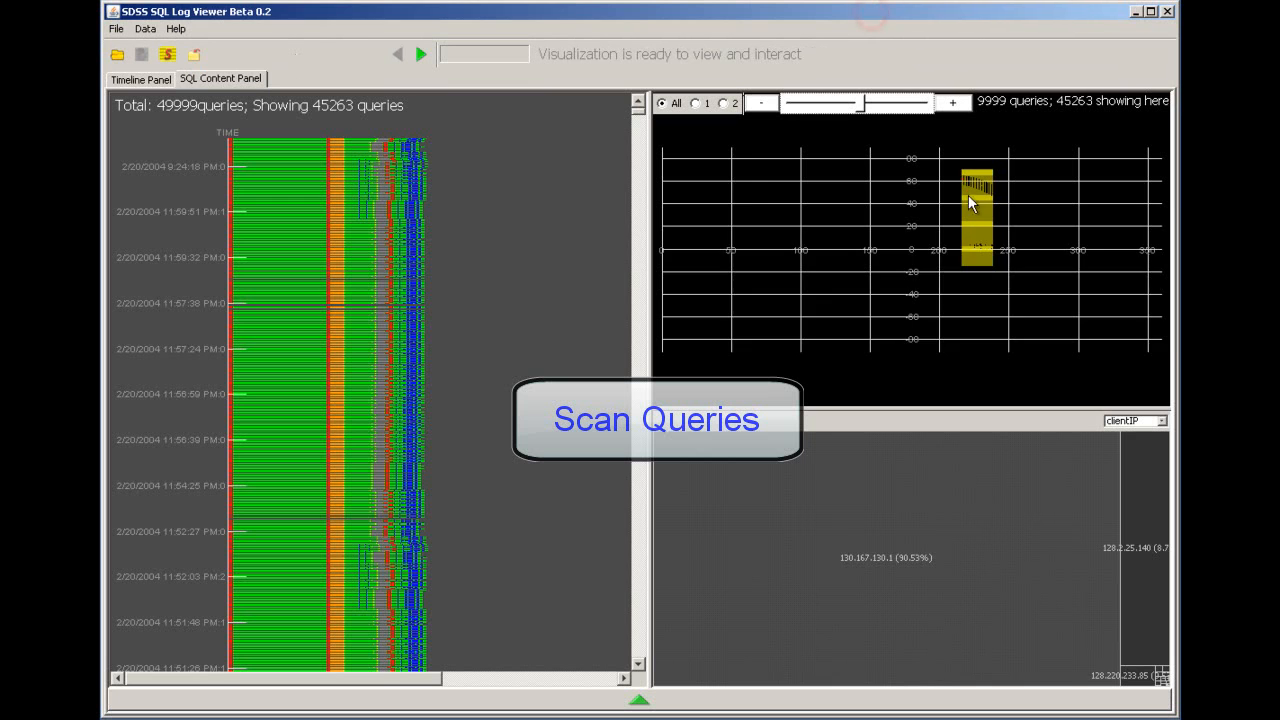
Step: Examine the 2/20/2004 scan queries in the content view and the sky map's yellow band closely, including a query near its upper gaps
mouse_move(978, 212)
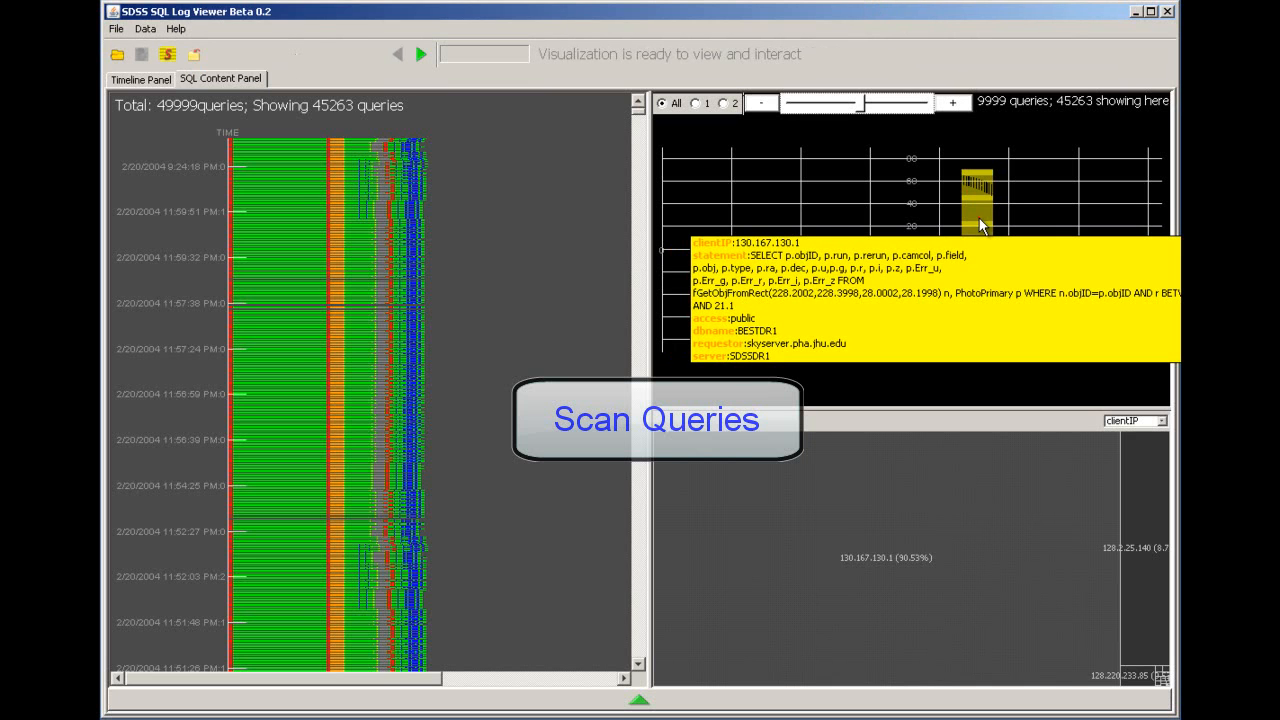
mouse_move(328, 157)
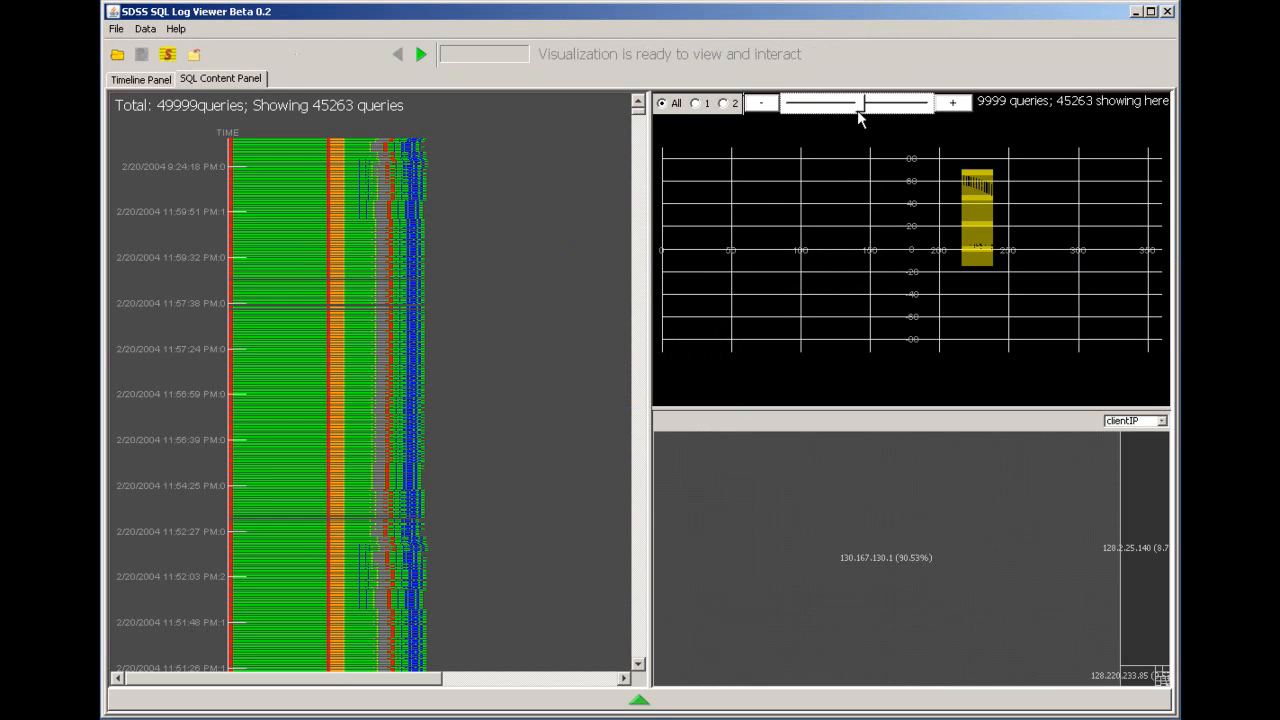
scroll(990, 240, "up", 2)
scroll(995, 236, "up", 4)
left_click_drag(1011, 227, 788, 315)
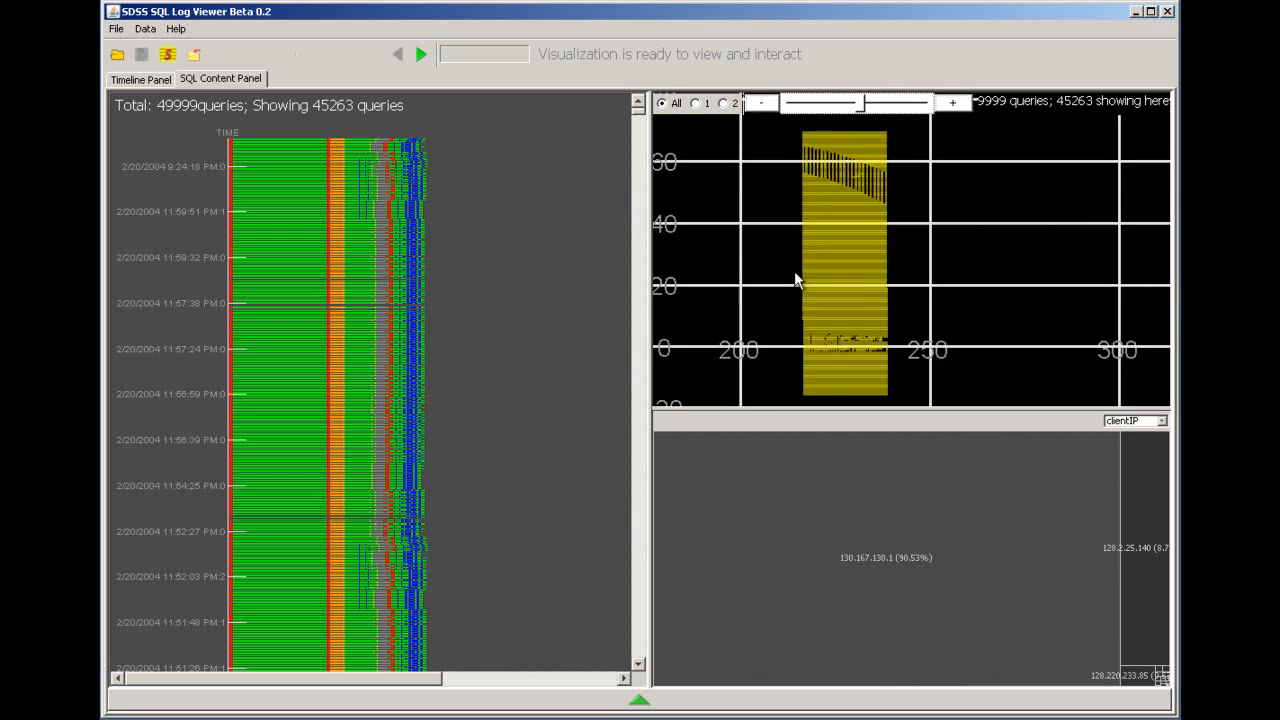
scroll(910, 254, "up", 2)
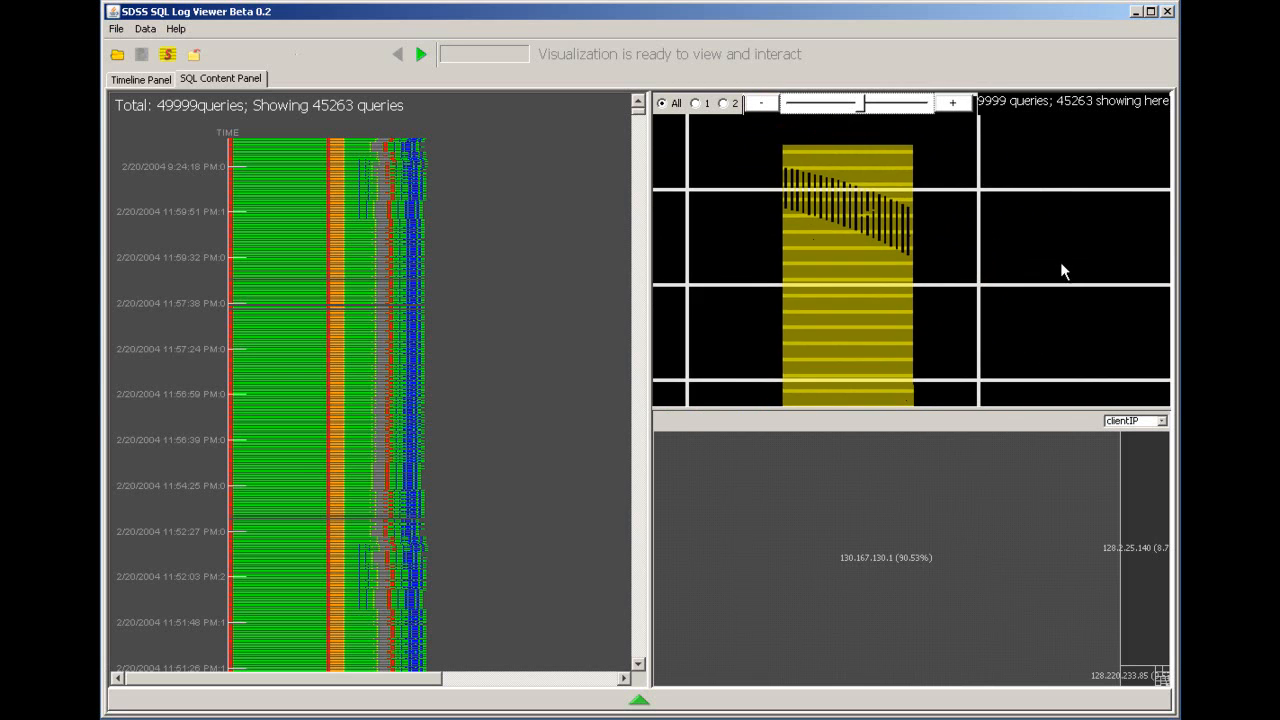
scroll(1058, 270, "up", 3)
scroll(960, 256, "up", 3)
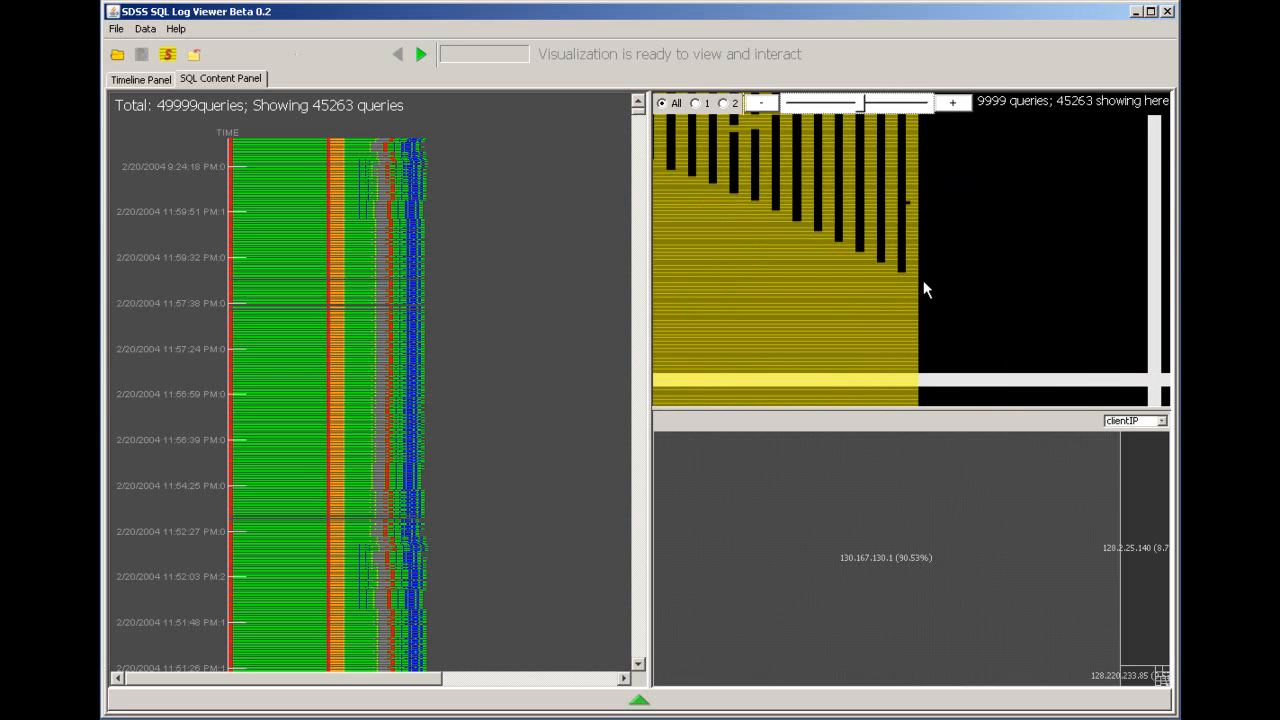
mouse_move(887, 283)
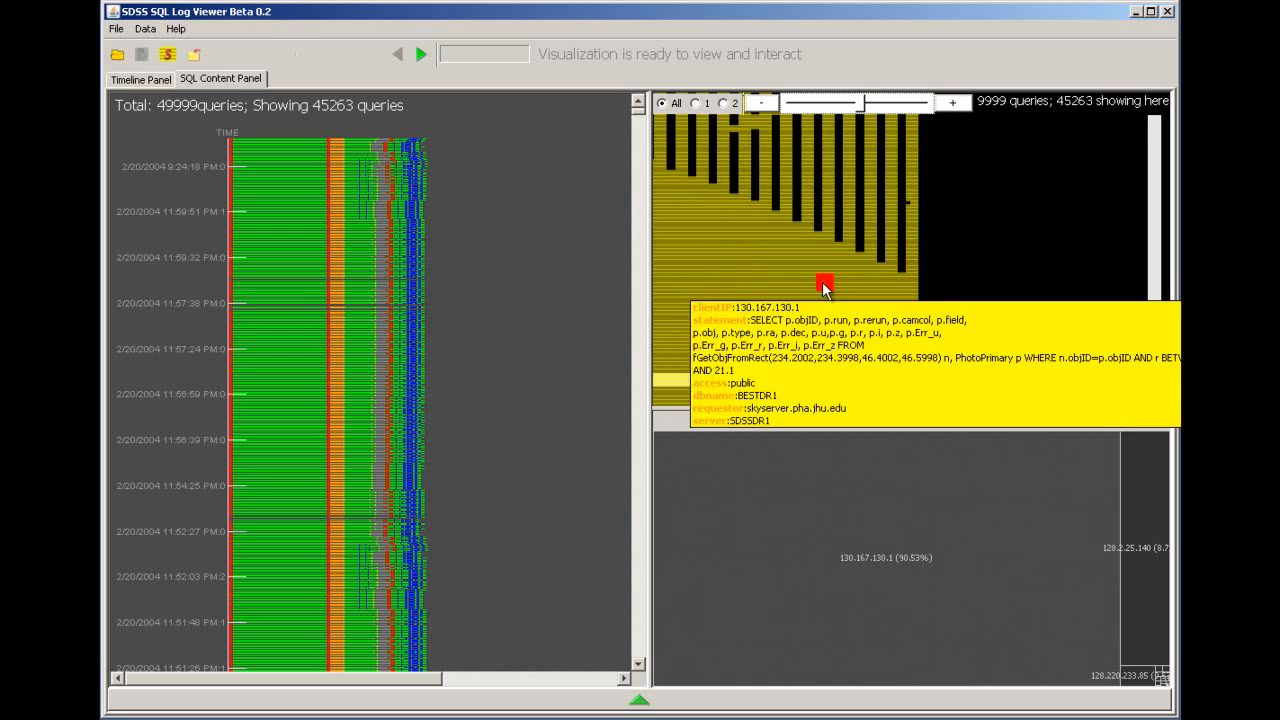
Step: Load the next three blocks of the 2/20/2004 log to follow the scan band across the sky map
left_click(427, 51)
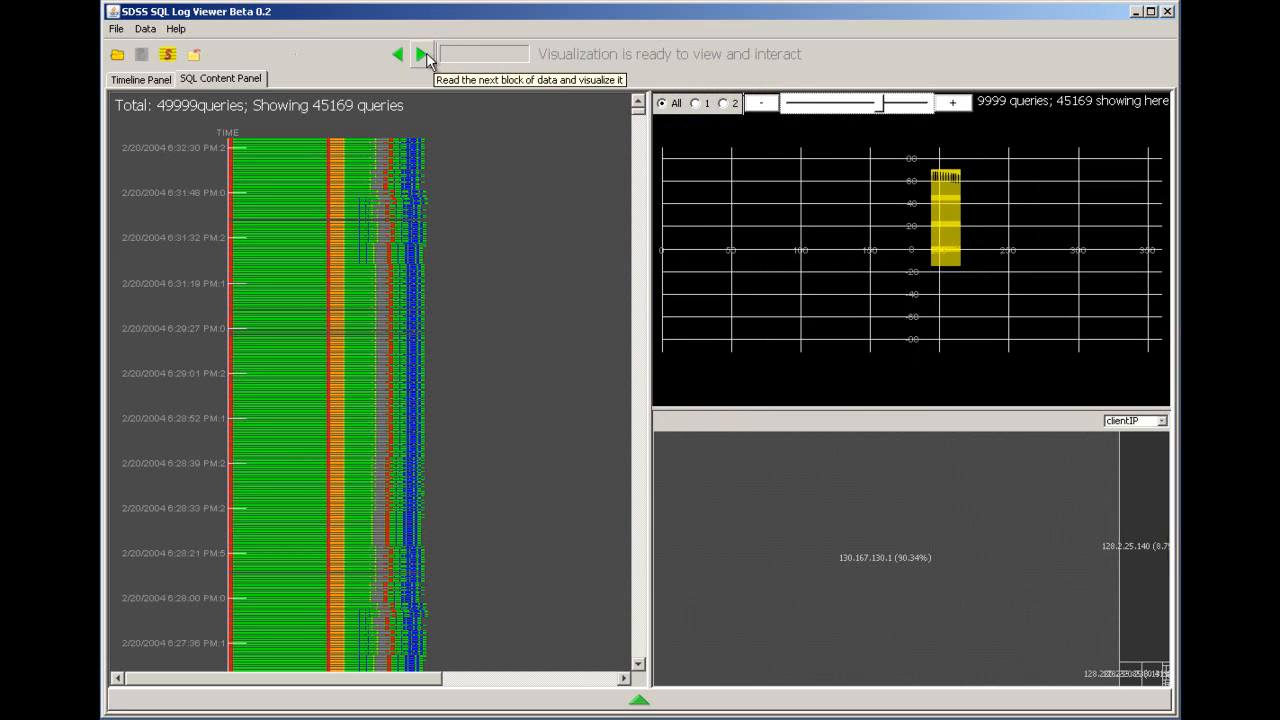
left_click(427, 56)
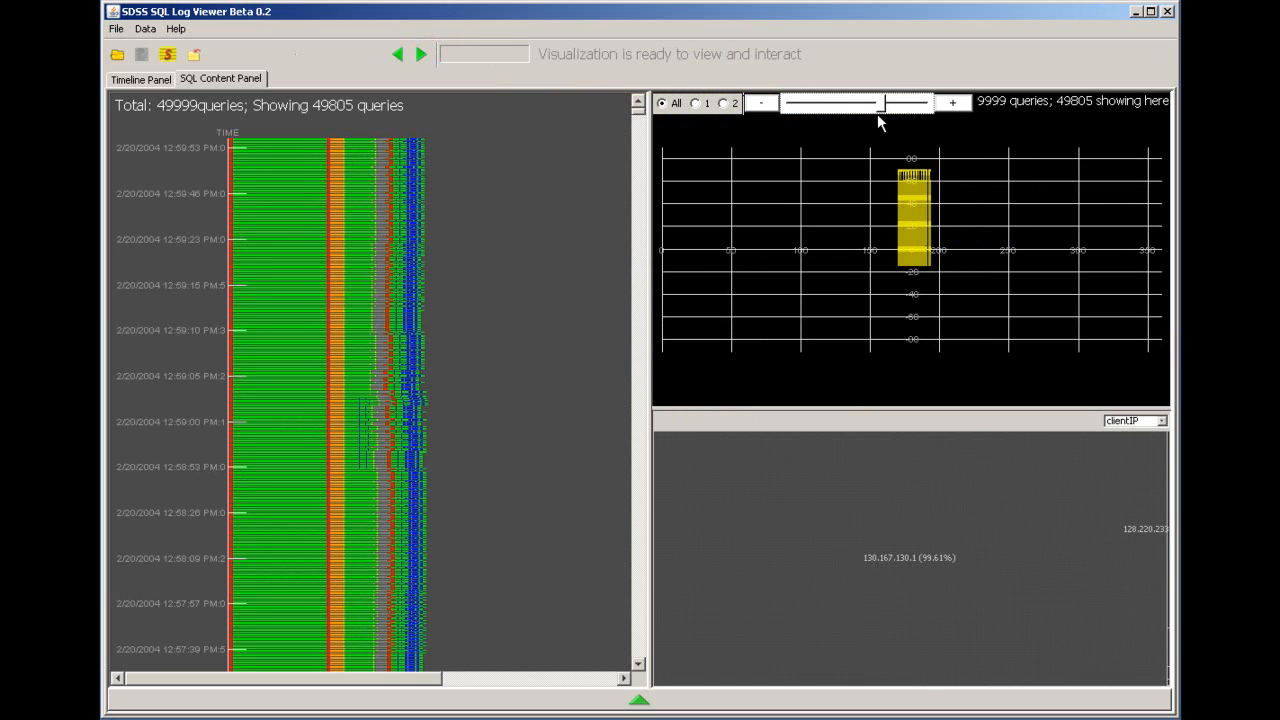
left_click(422, 56)
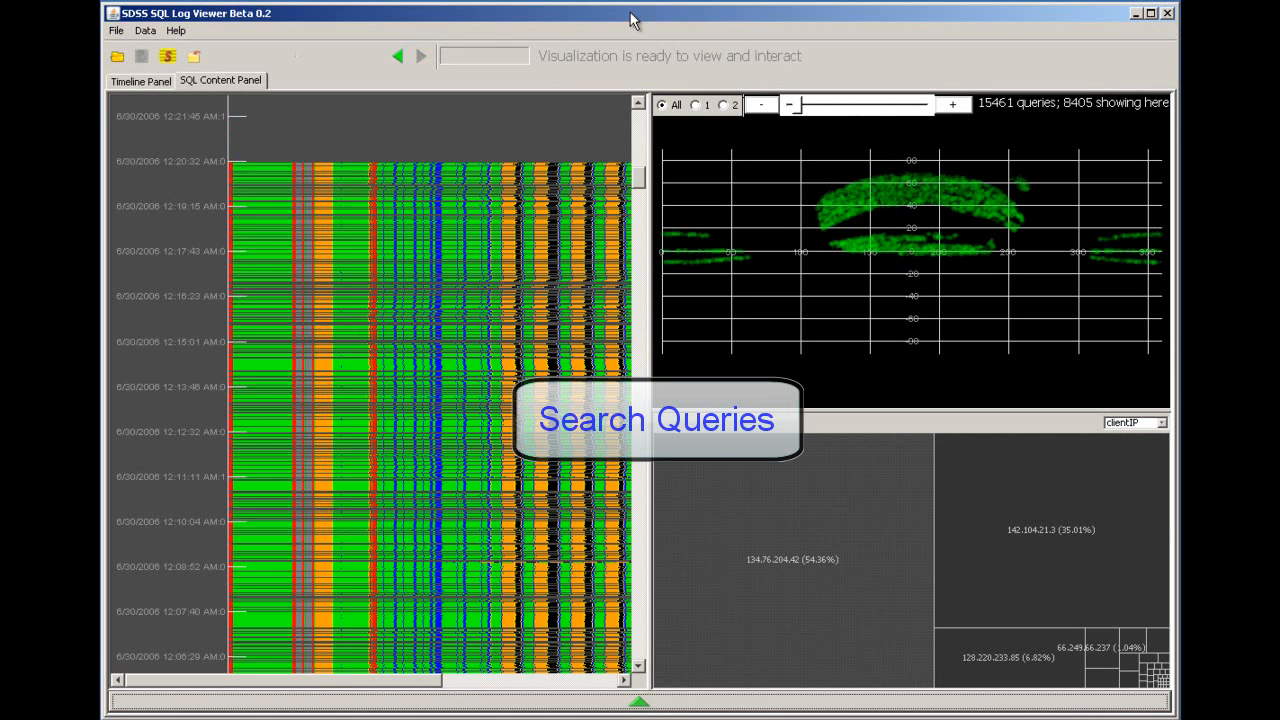
Step: Inspect a query in the sky map's green arc, then look through the 6/30/2006 queries to the end of the content view
mouse_move(851, 205)
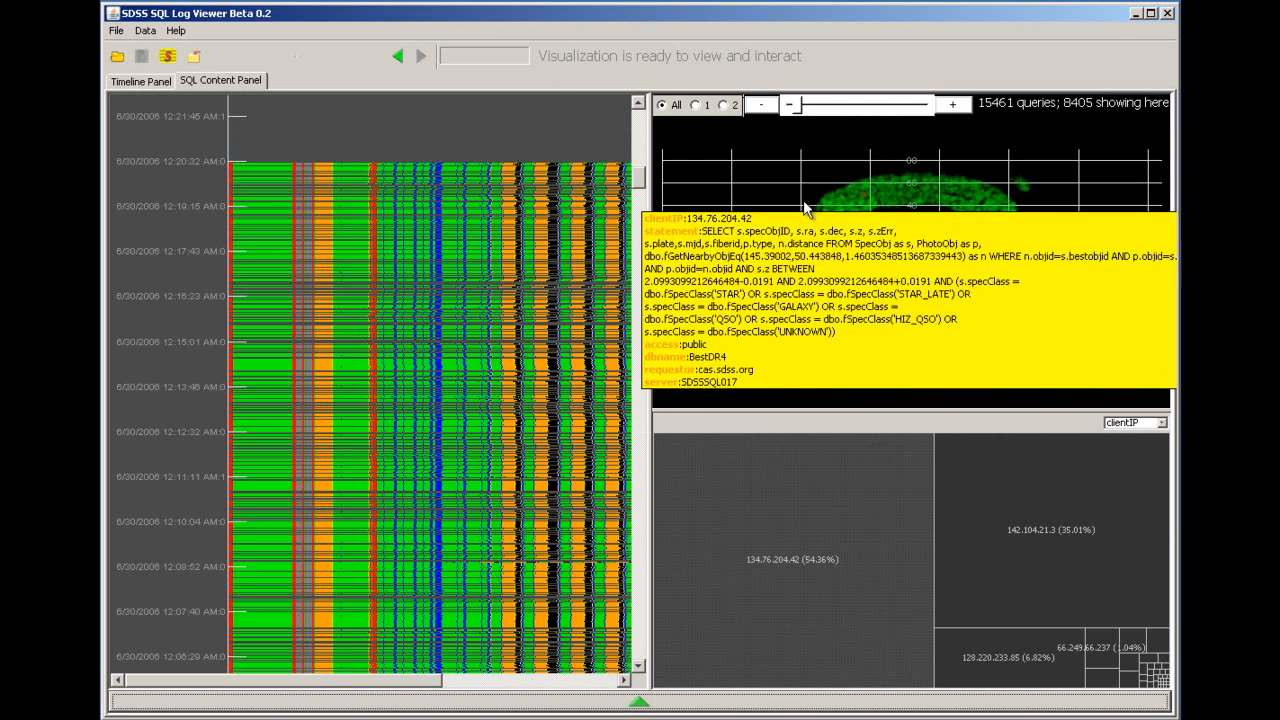
mouse_move(566, 192)
left_click_drag(640, 177, 640, 664)
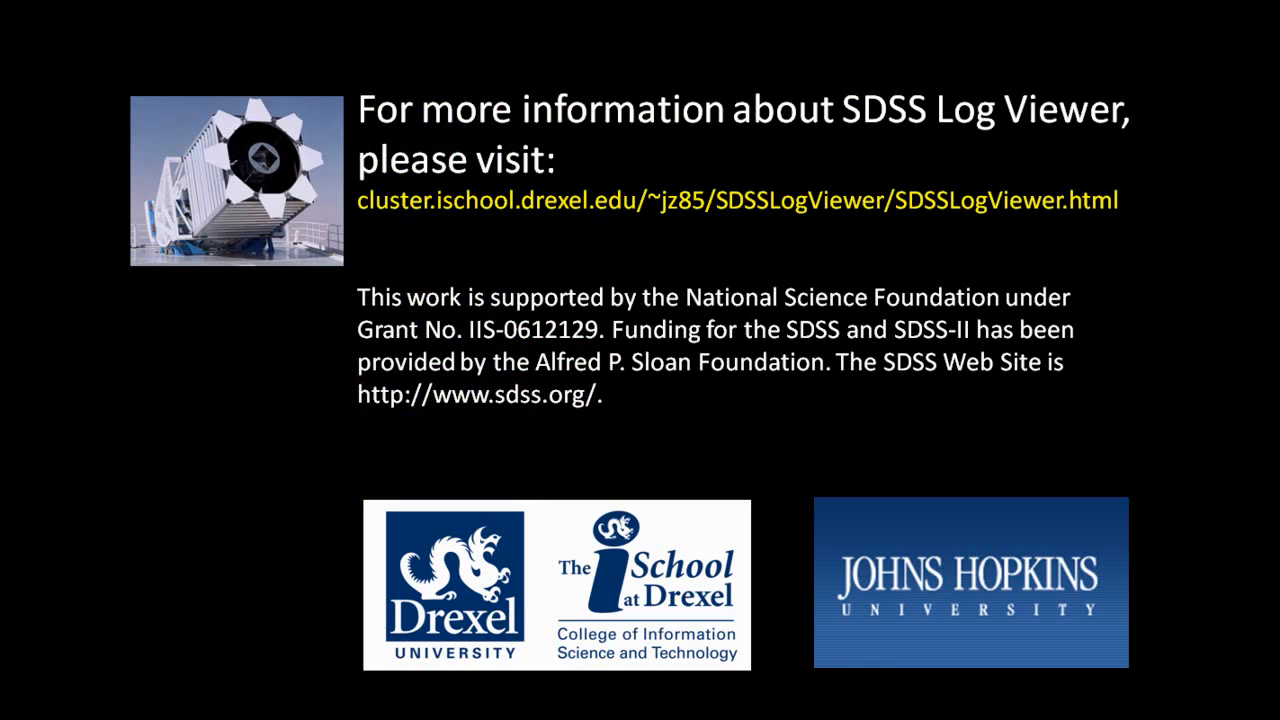